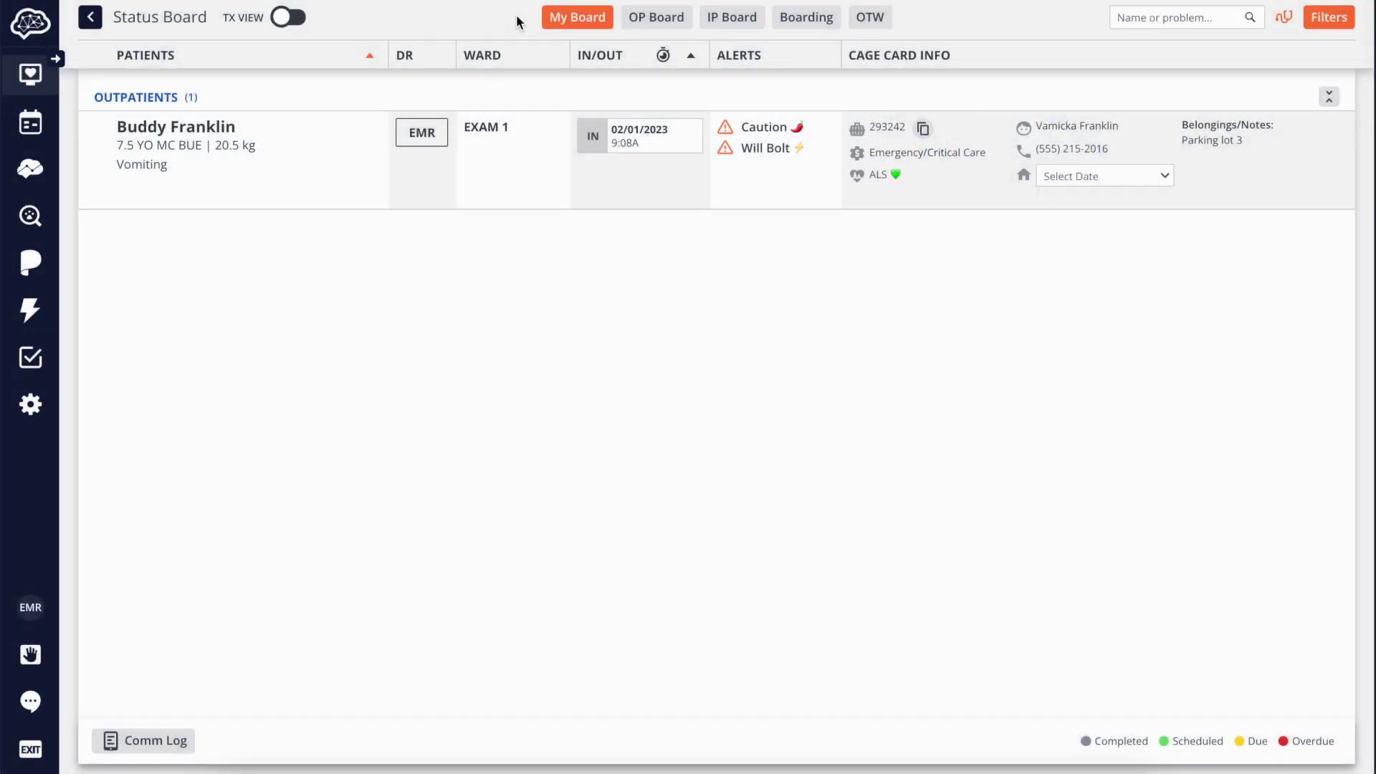
- Show treatment timelines, browse the IP and OP boards, and open the vomiting outpatient's Tx Sheet
{"action": "left_click", "coordinate": [294, 19]}
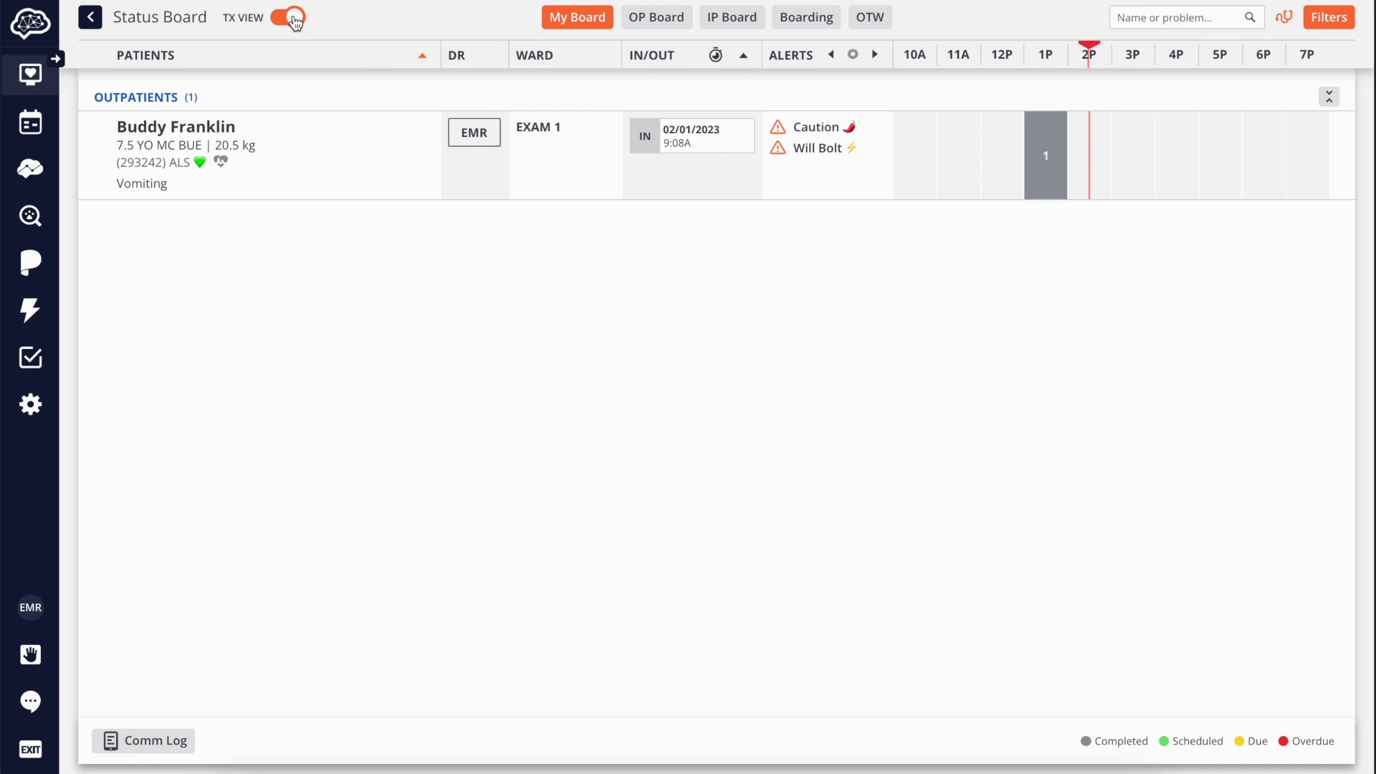
{"action": "left_click", "coordinate": [720, 27]}
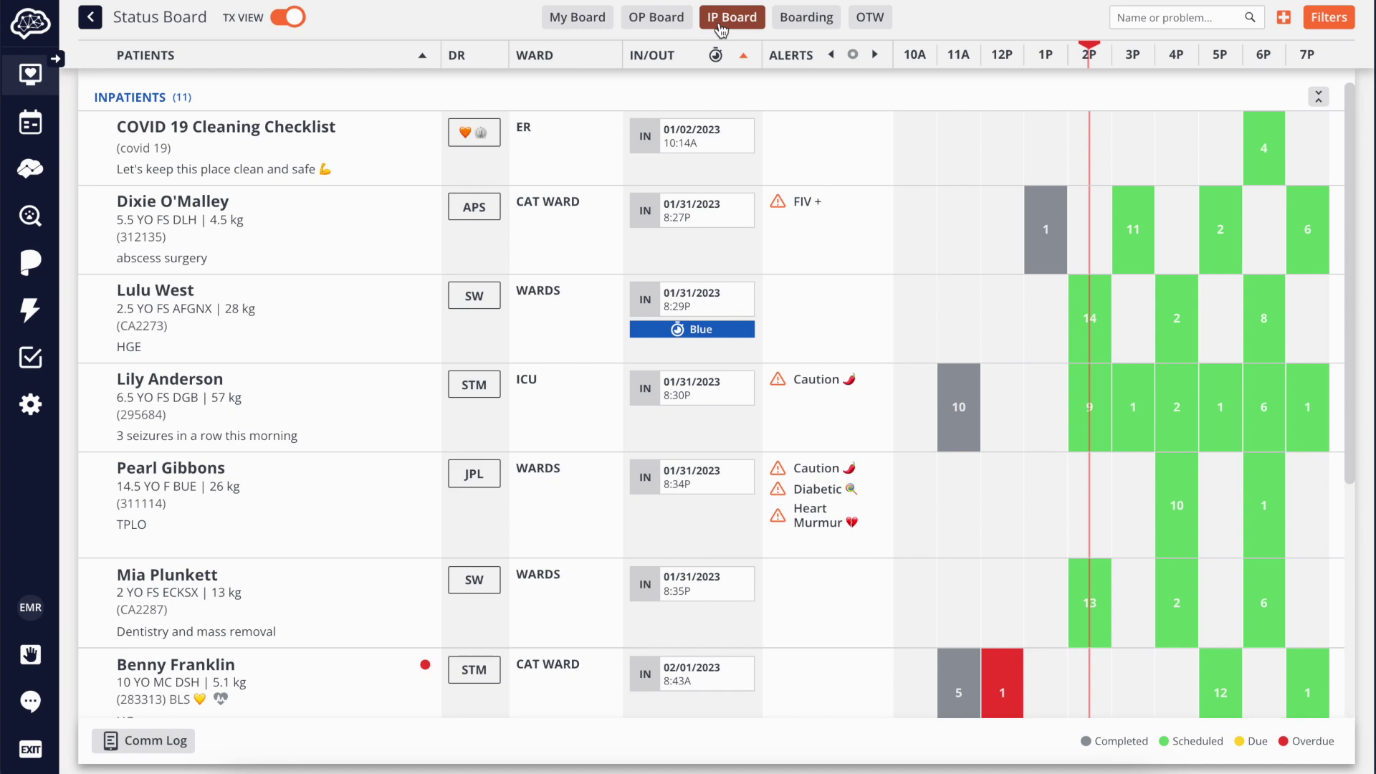
{"action": "left_click", "coordinate": [654, 18]}
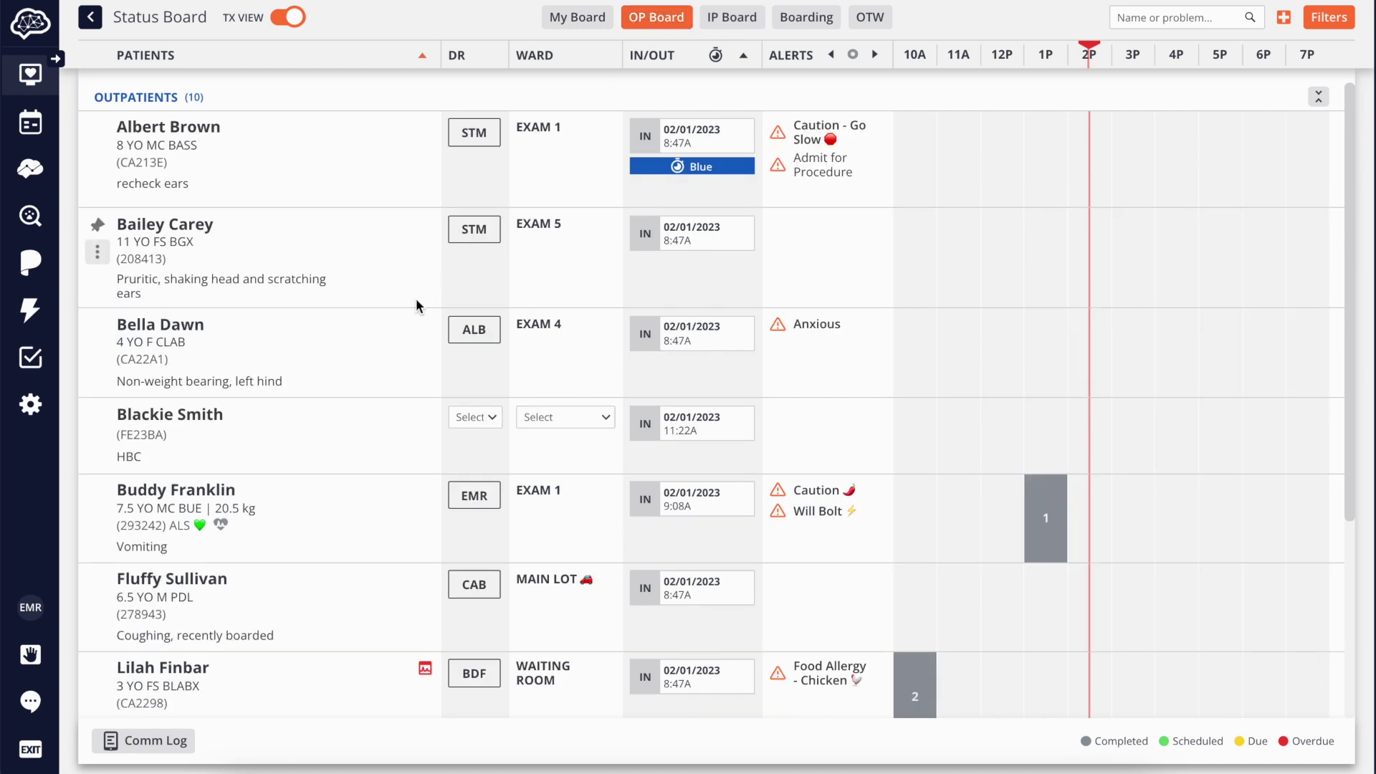
{"action": "left_click", "coordinate": [212, 493]}
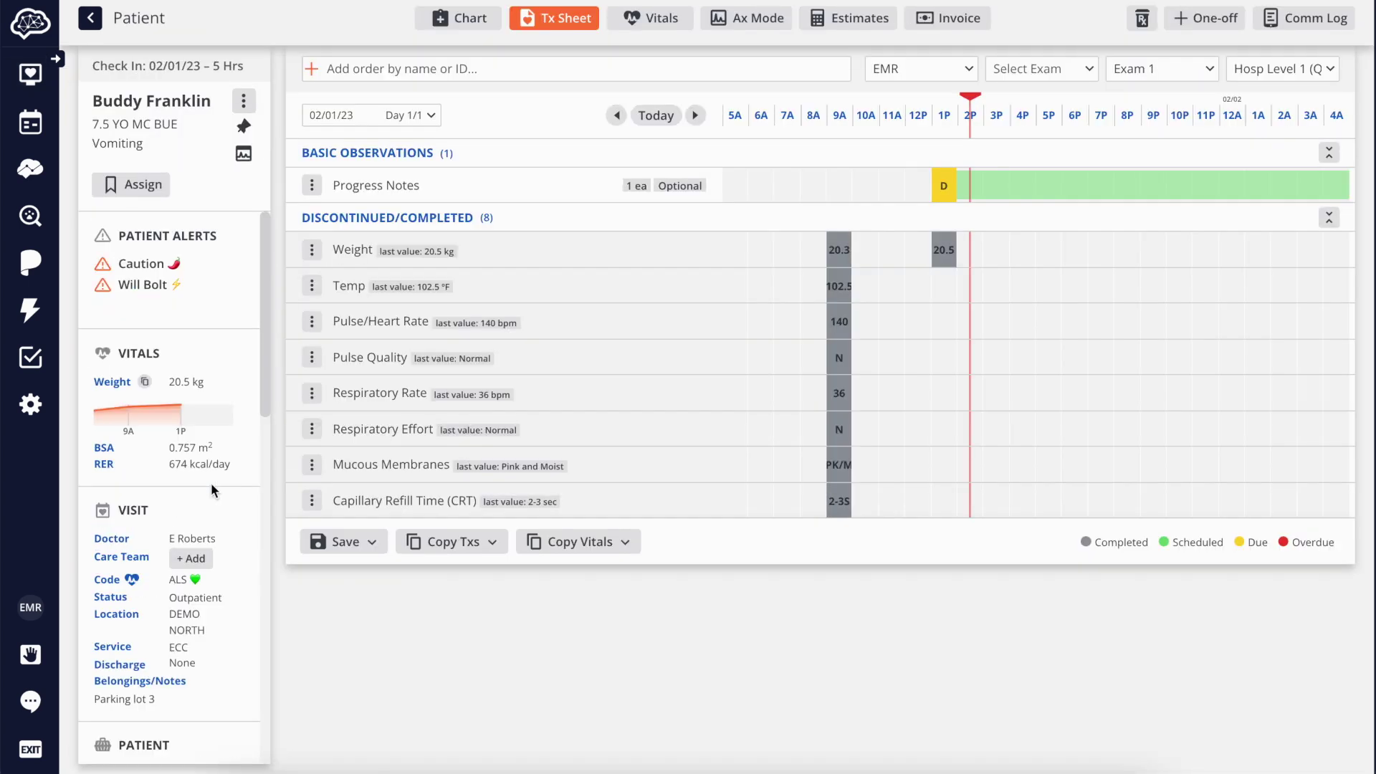
- Add a Cerenia inj 10mg/ml order with a dose of 1 mg/kg
{"action": "left_click", "coordinate": [480, 72]}
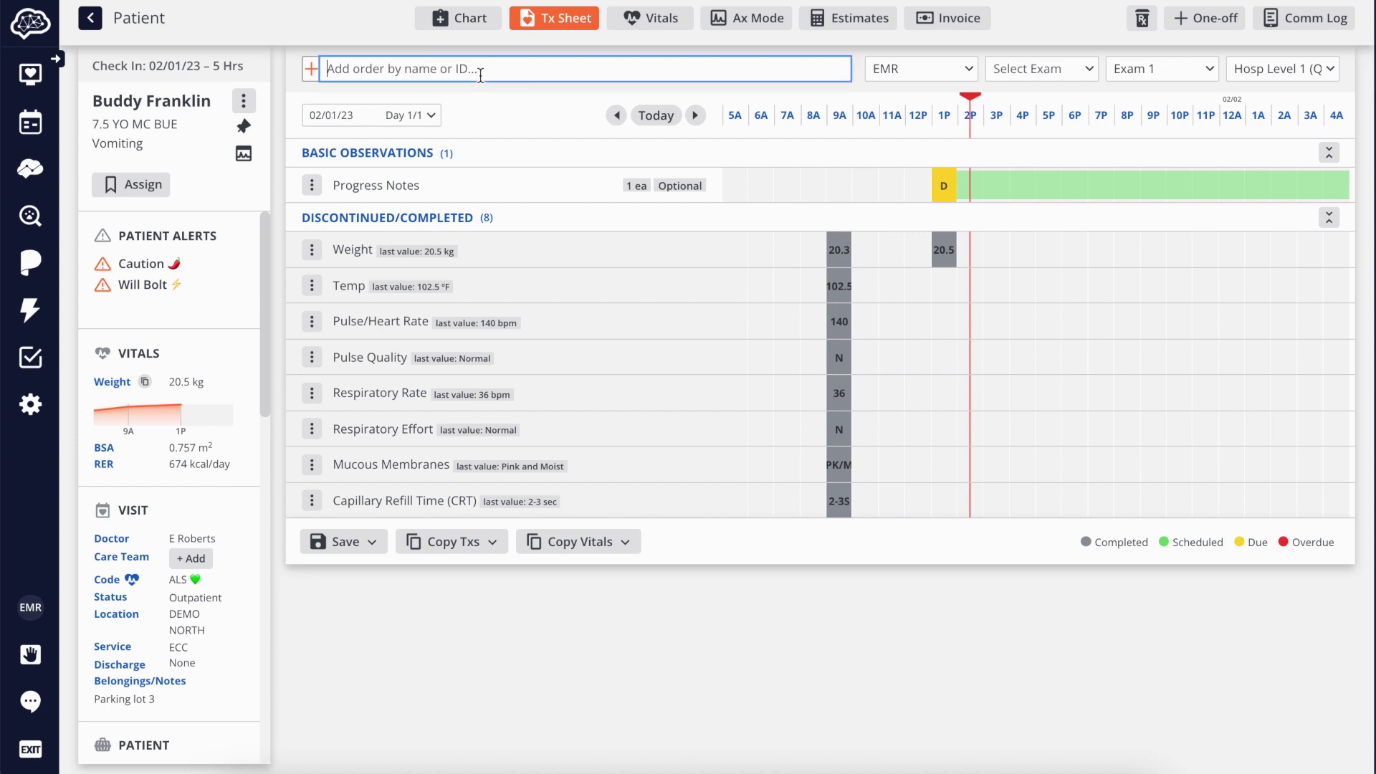
{"action": "type", "text": "cerenia"}
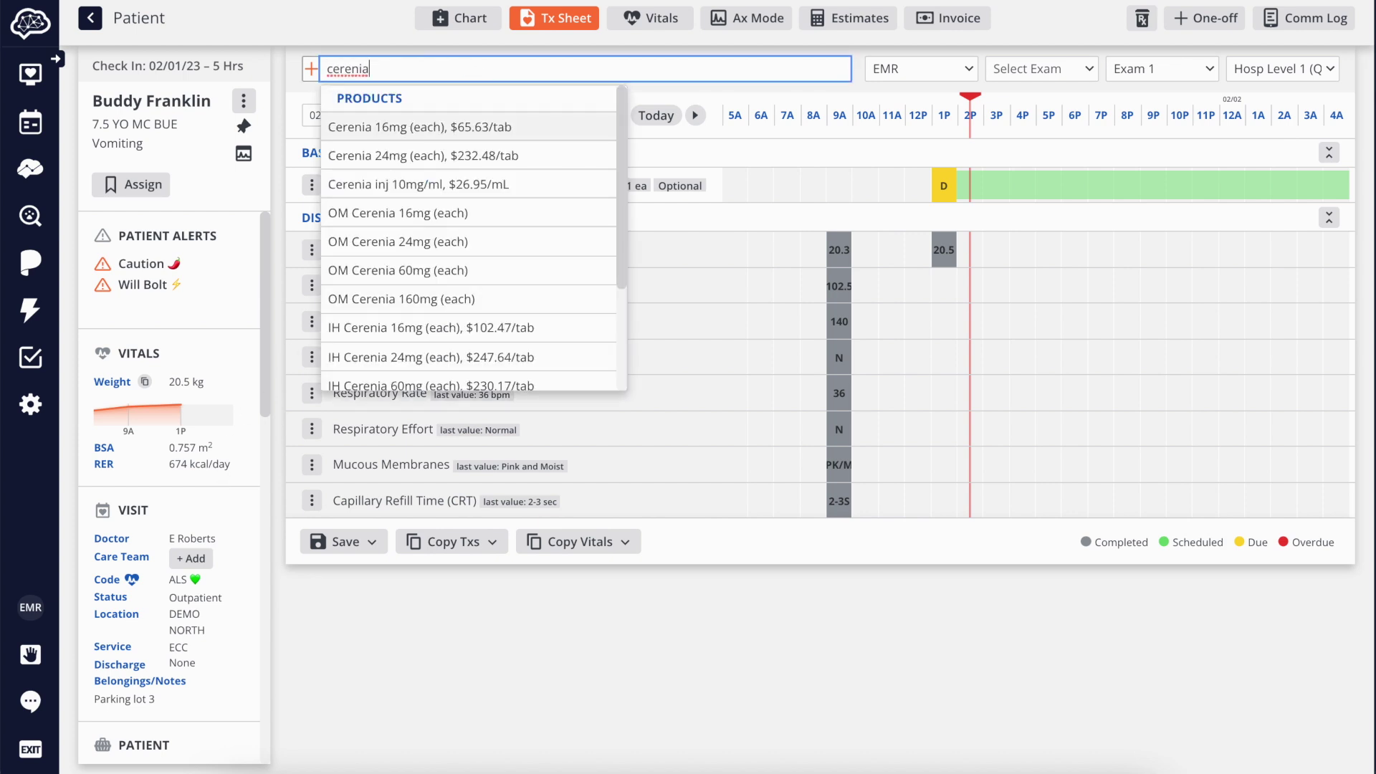
{"action": "left_click", "coordinate": [482, 185]}
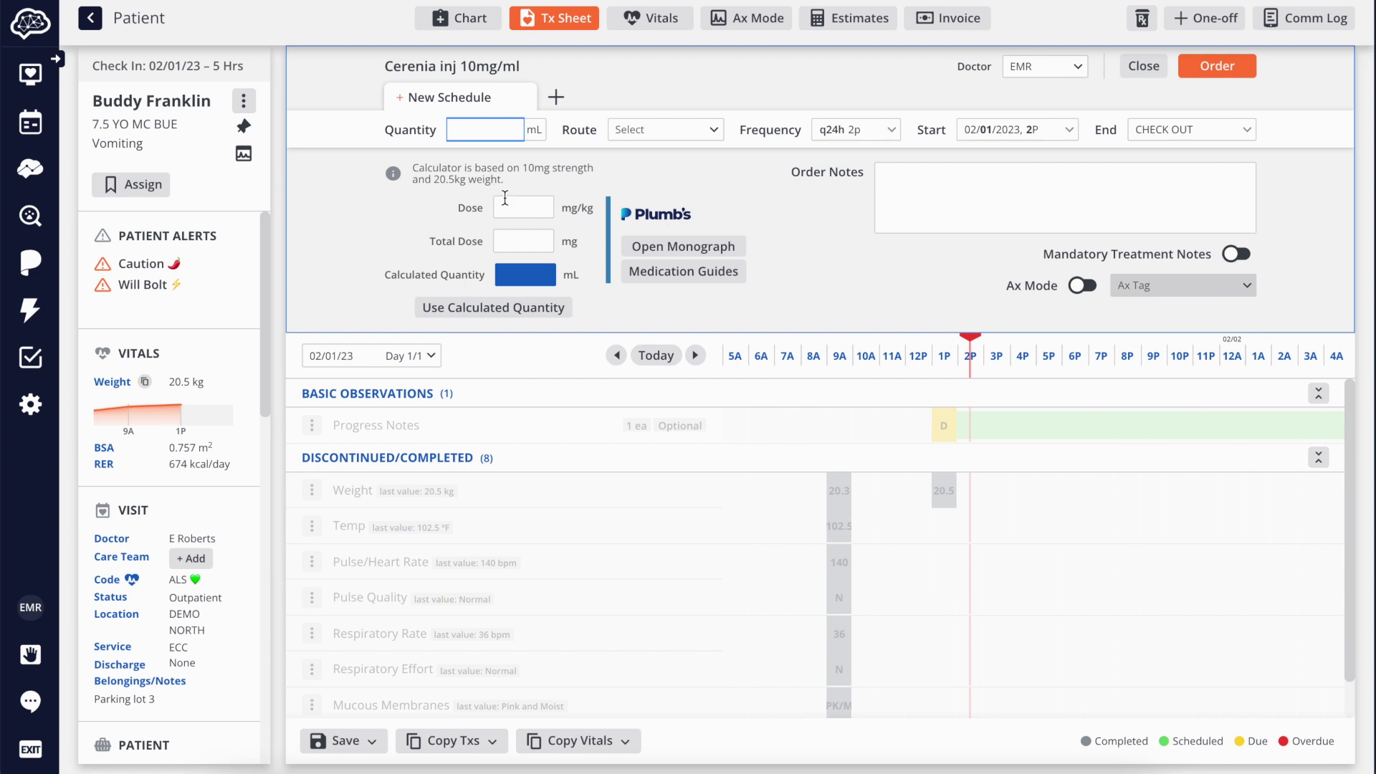
{"action": "left_click", "coordinate": [506, 198]}
{"action": "type", "text": "1"}
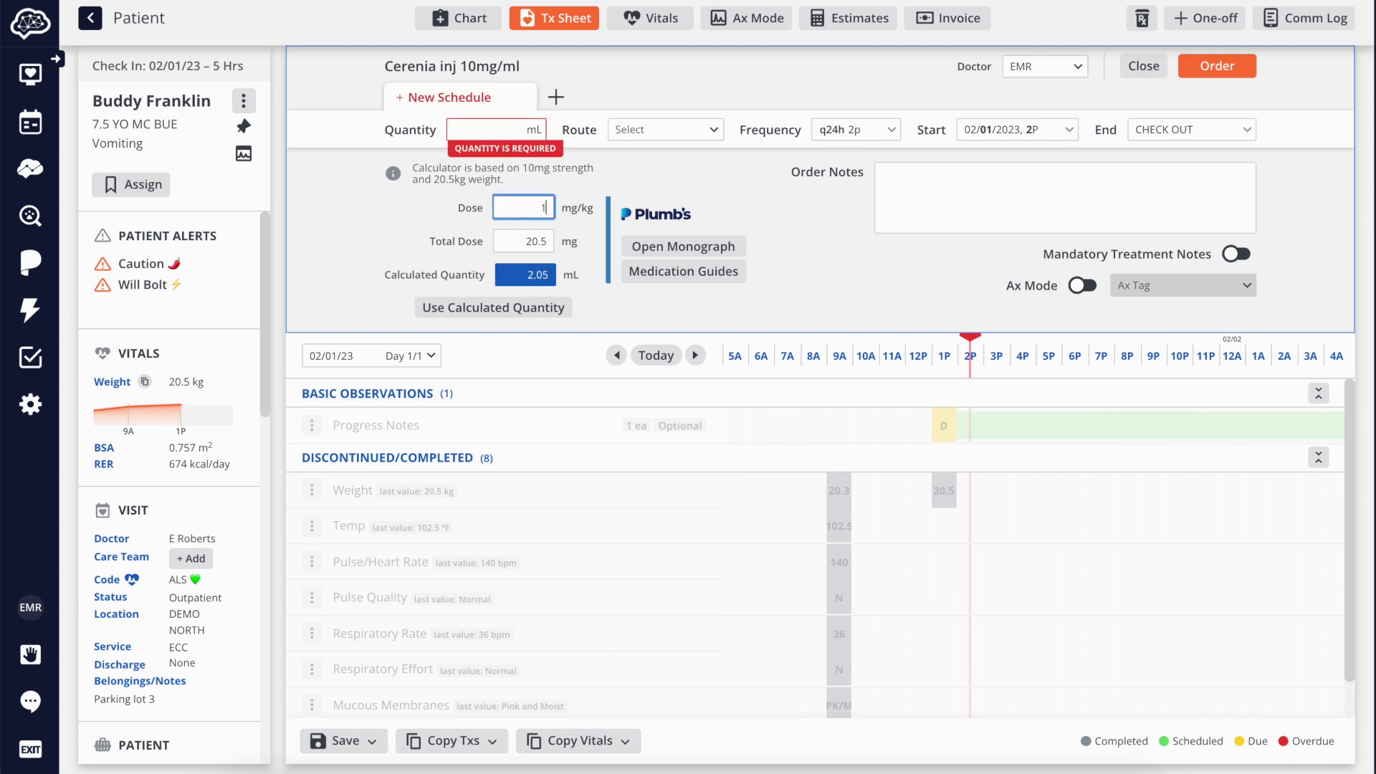
- Set the Cerenia quantity to 5, check the Plumb's monograph, then review the visit invoice
{"action": "left_click", "coordinate": [500, 129]}
{"action": "type", "text": "5"}
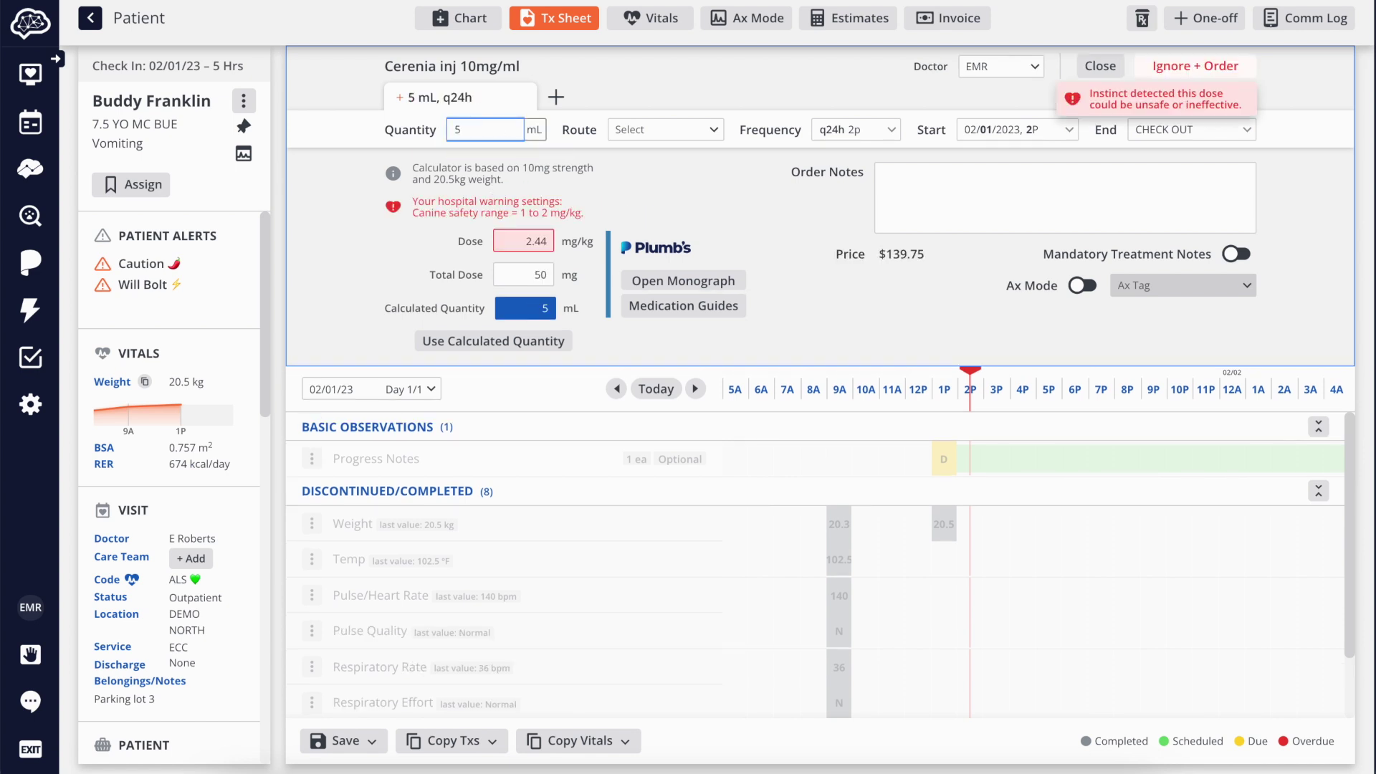
{"action": "left_click", "coordinate": [639, 280]}
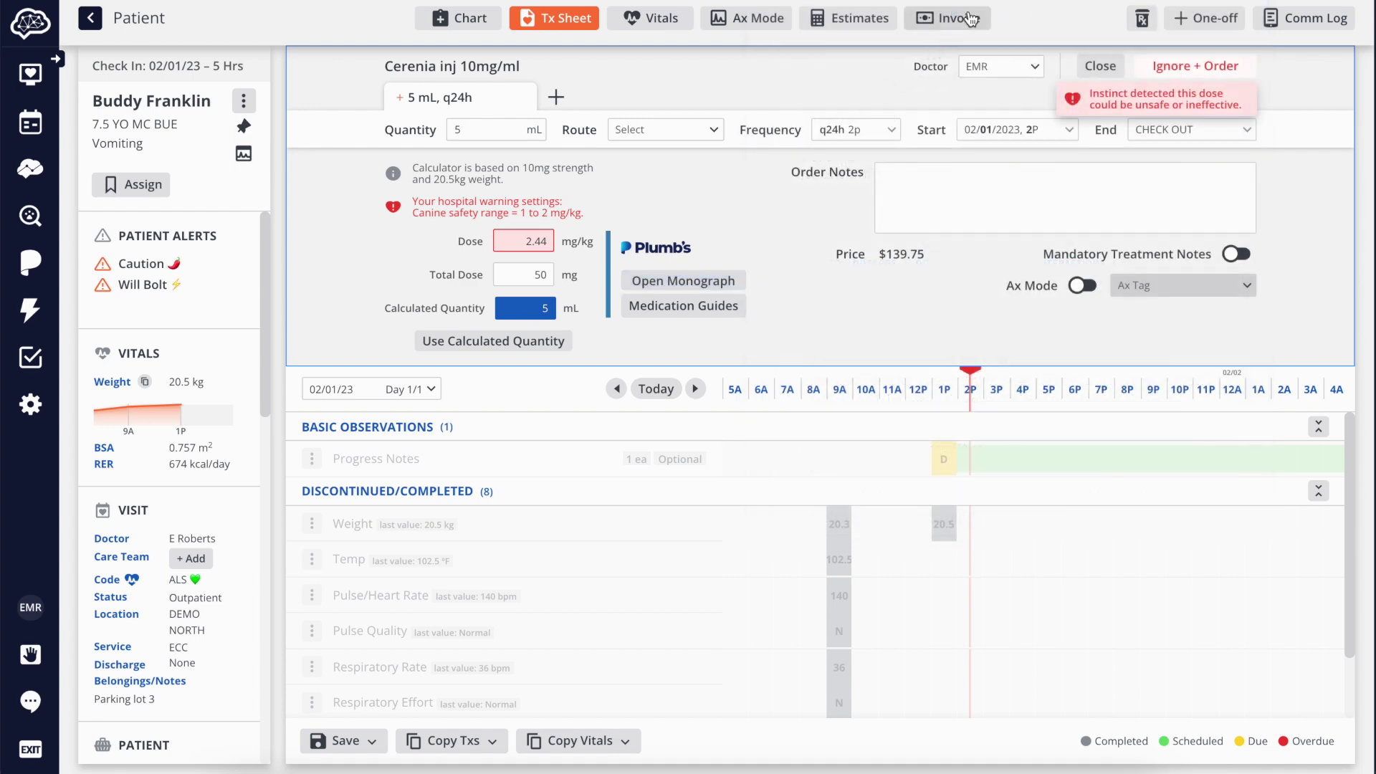
{"action": "left_click", "coordinate": [971, 18]}
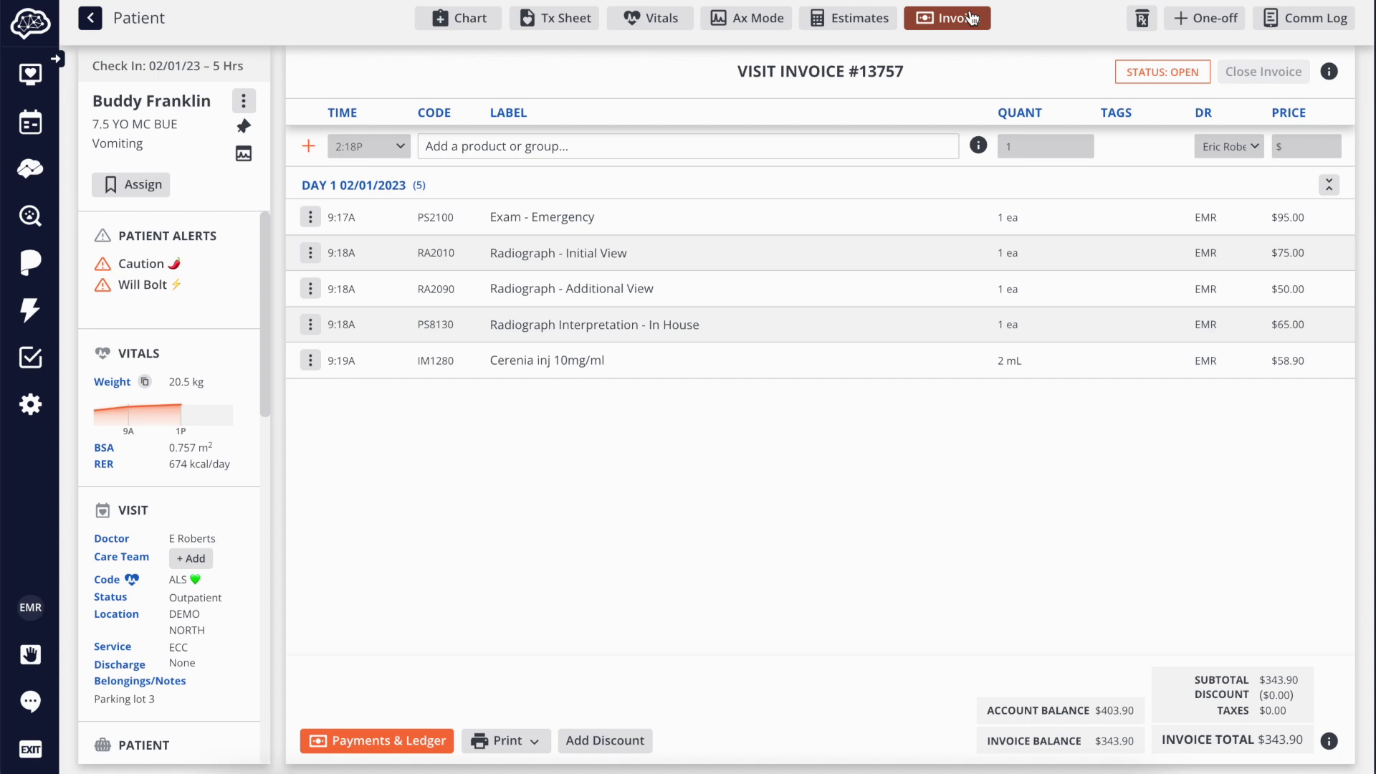
- Record a 102 °F temperature reading on the Vitals page
{"action": "left_click", "coordinate": [670, 23]}
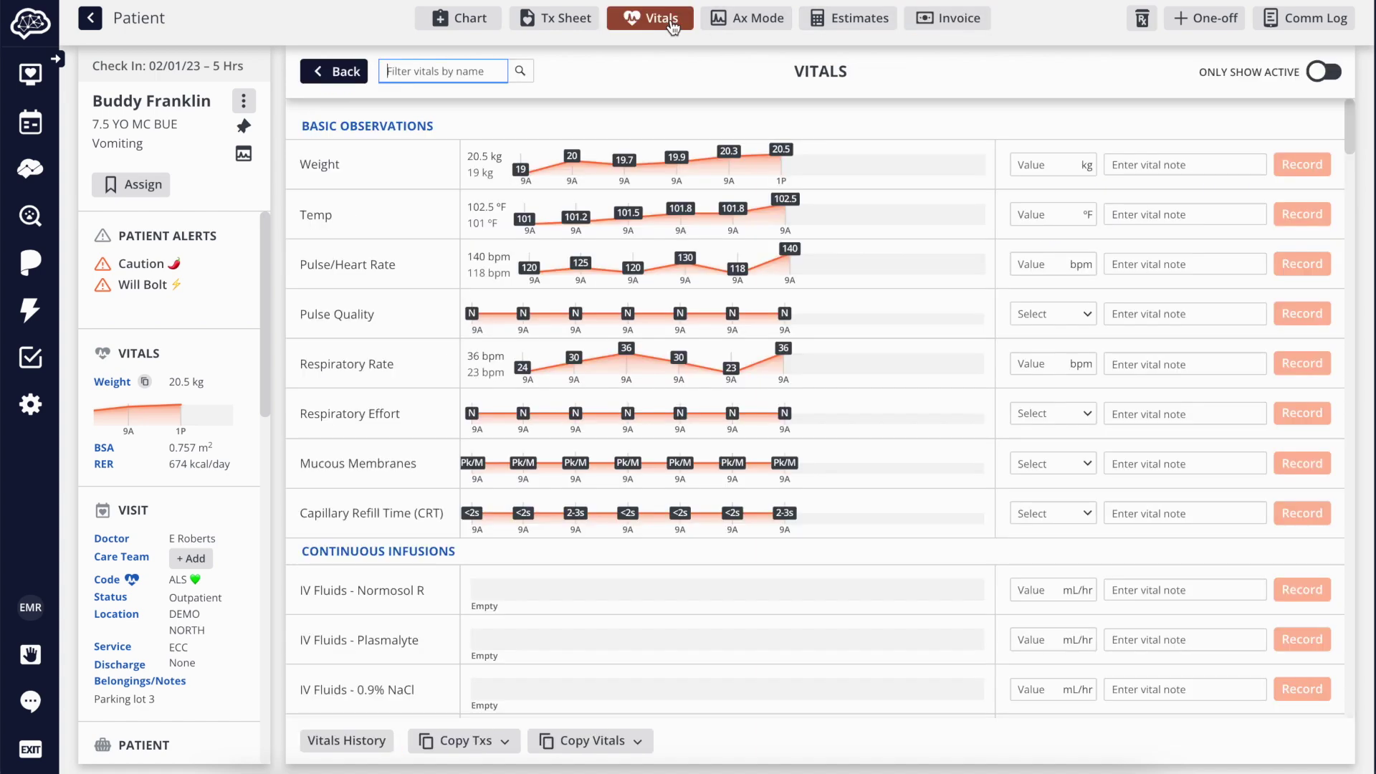
{"action": "left_click", "coordinate": [1025, 214]}
{"action": "type", "text": "102"}
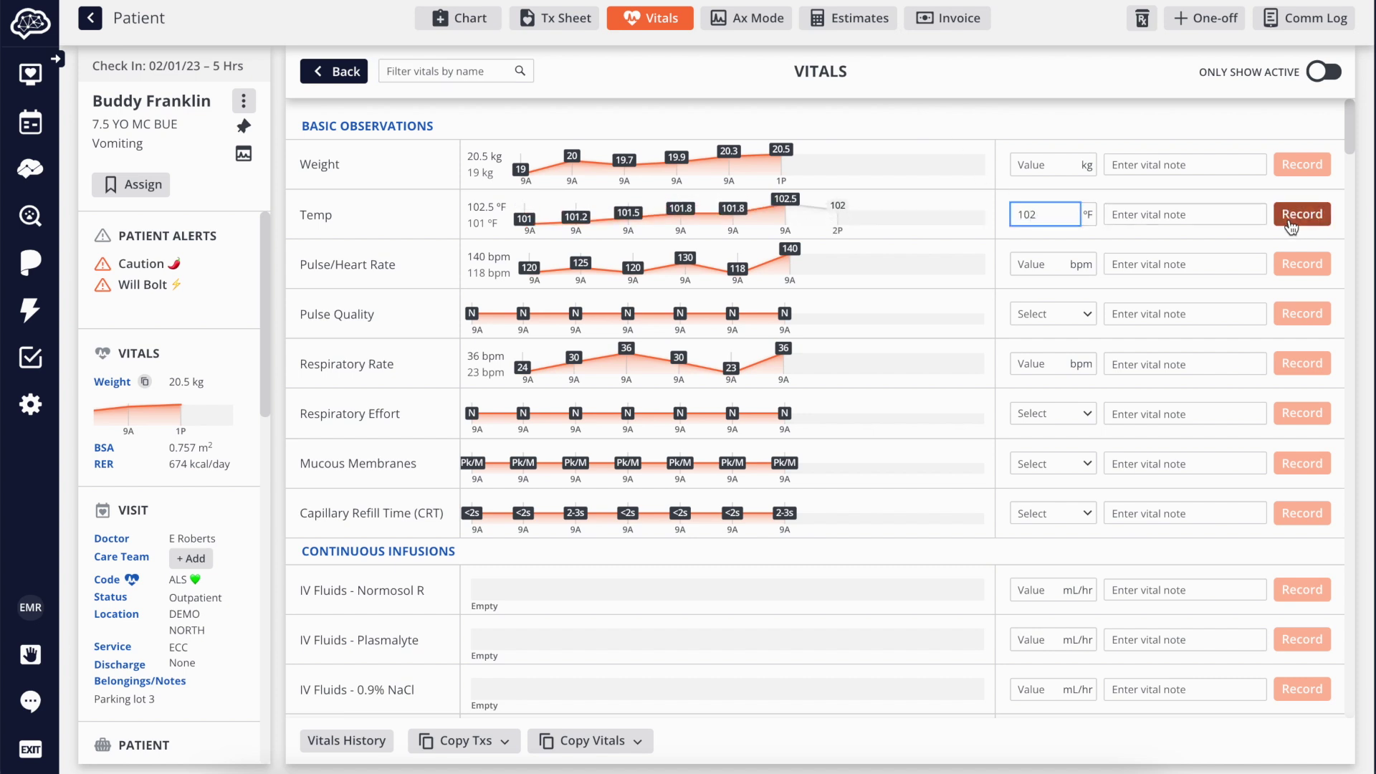
{"action": "left_click", "coordinate": [1290, 225]}
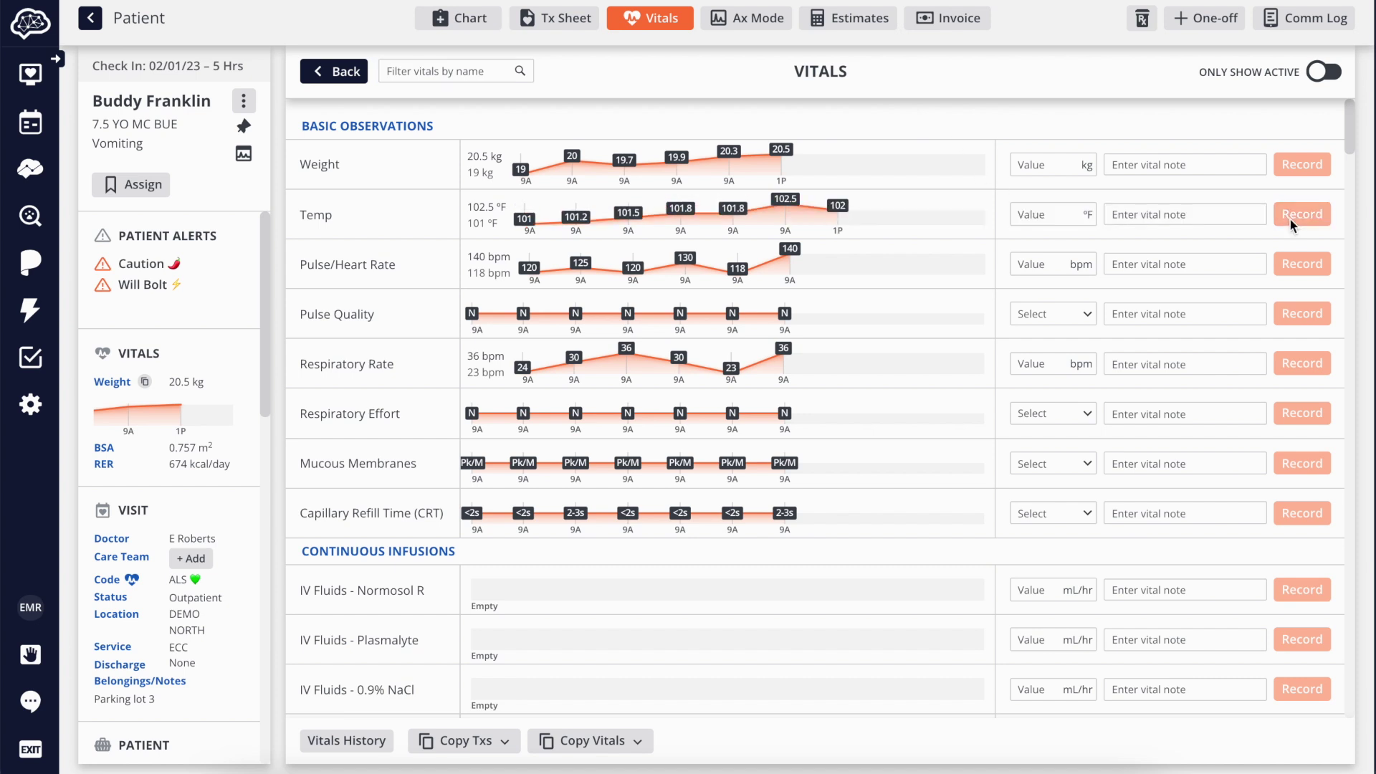
- Order ER- OP Vomit/Diarrhea items: BP doppler, SQ fluids, two radiograph views and IDEXX CBC/Chem17
{"action": "left_click", "coordinate": [564, 25]}
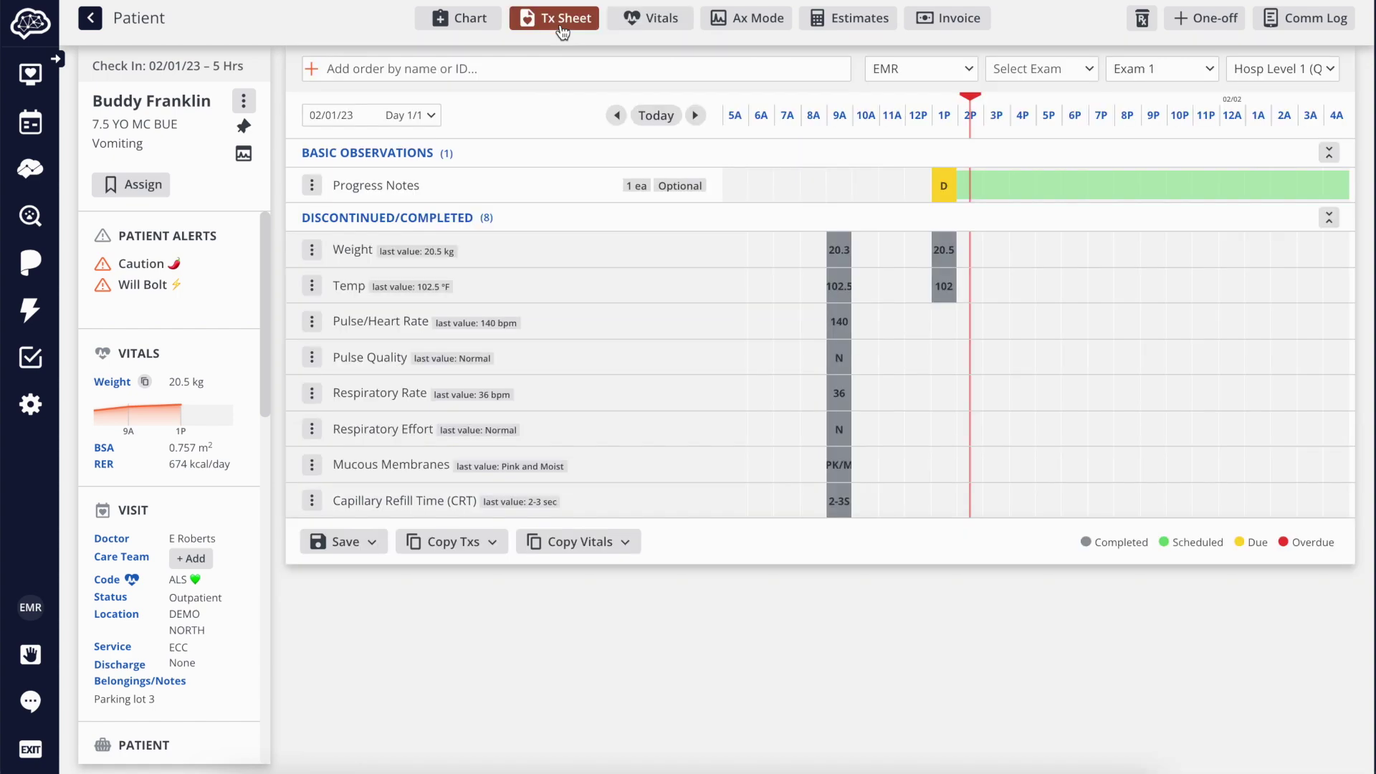
{"action": "left_click", "coordinate": [551, 65]}
{"action": "type", "text": "vomit"}
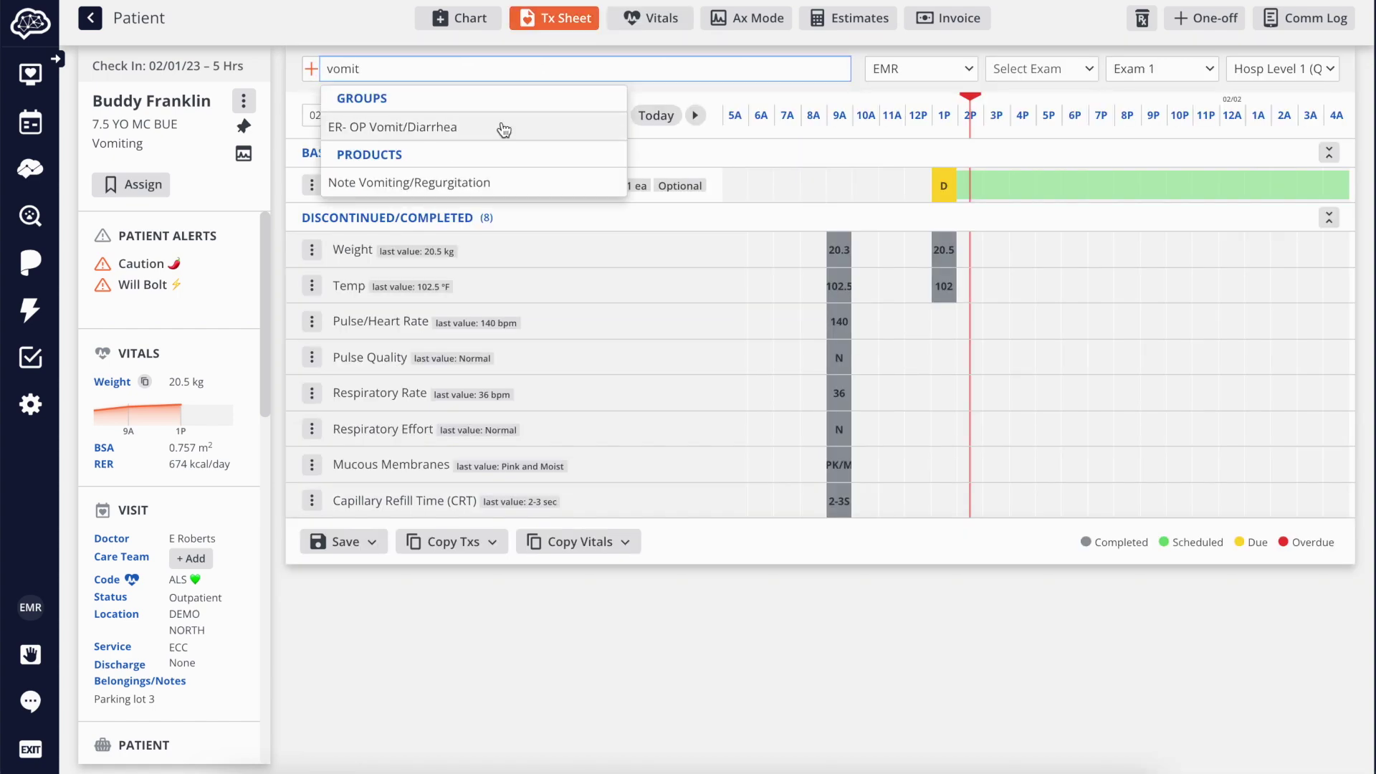
{"action": "left_click", "coordinate": [501, 122]}
{"action": "left_click", "coordinate": [308, 227]}
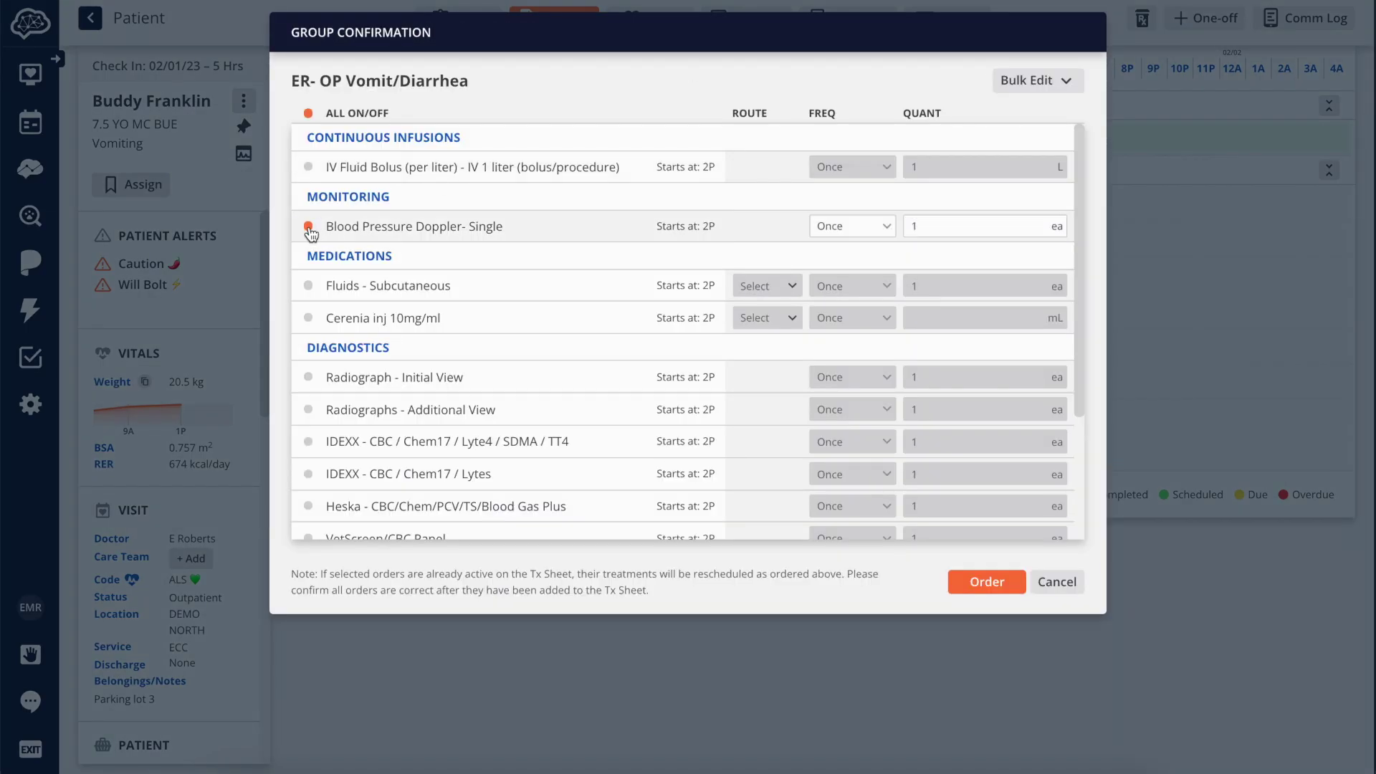
{"action": "left_click", "coordinate": [308, 285]}
{"action": "left_click", "coordinate": [308, 376]}
{"action": "left_click", "coordinate": [308, 409]}
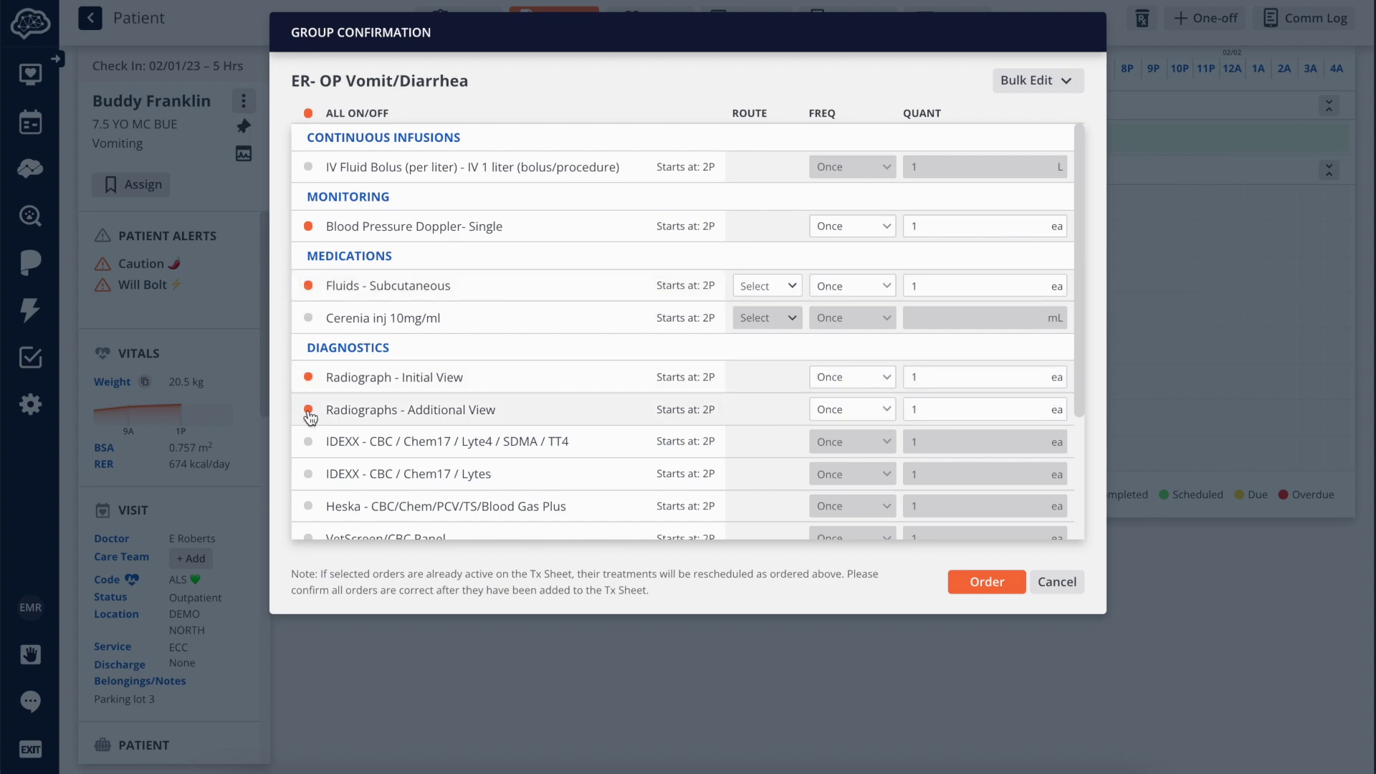
{"action": "left_click", "coordinate": [308, 441]}
{"action": "left_click", "coordinate": [957, 581]}
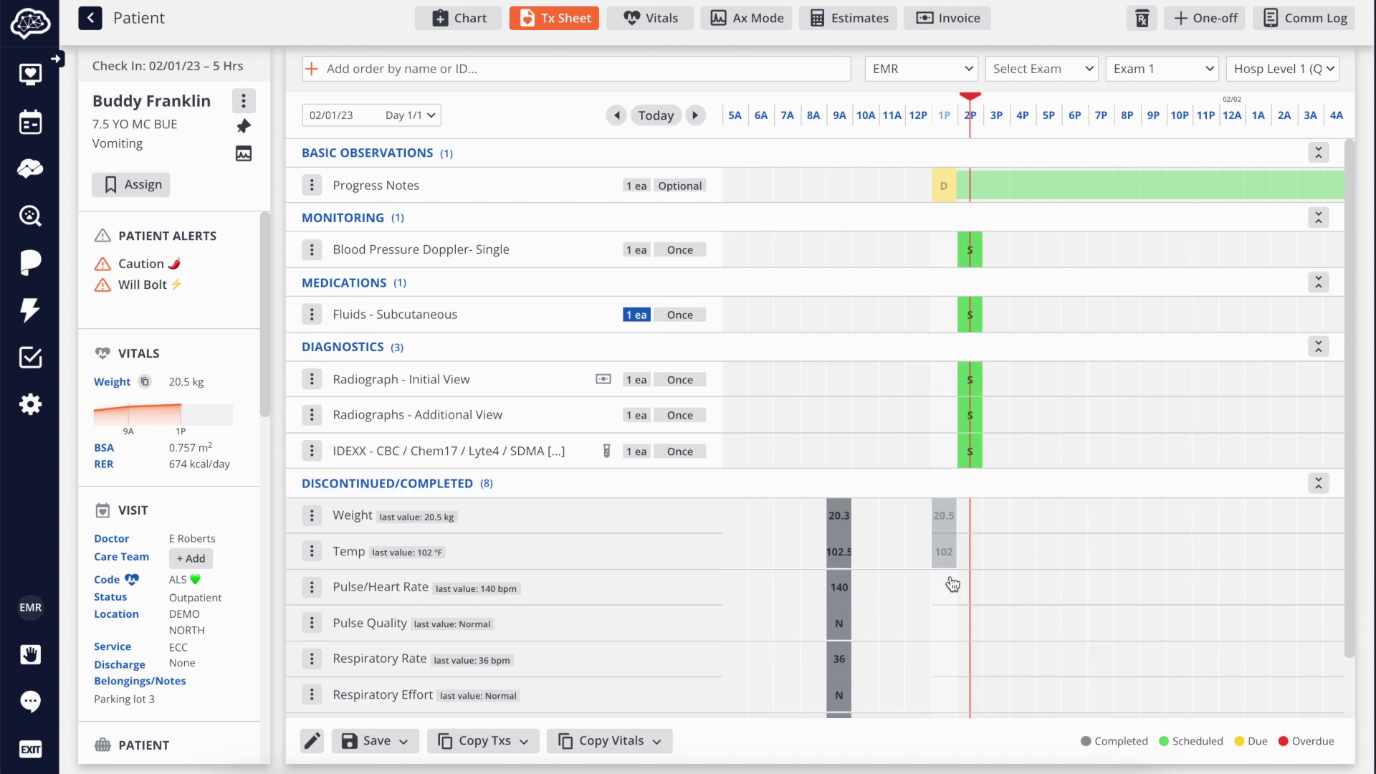
- Add an ECC Physical Exam Report and insert the MPL - Active snippet into Diagnosis
{"action": "left_click", "coordinate": [466, 24]}
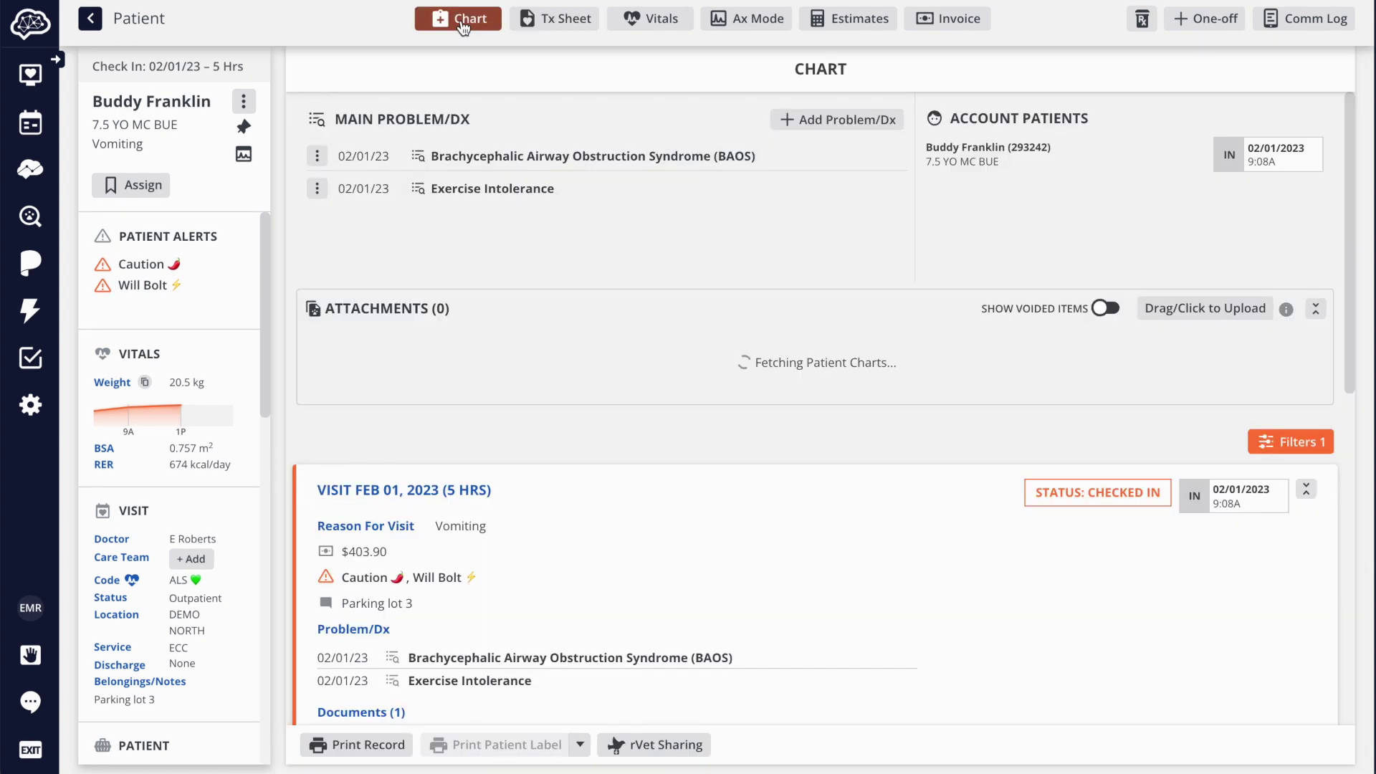
{"action": "scroll", "coordinate": [643, 169], "scroll_direction": "down", "scroll_amount": 2}
{"action": "left_click", "coordinate": [719, 617]}
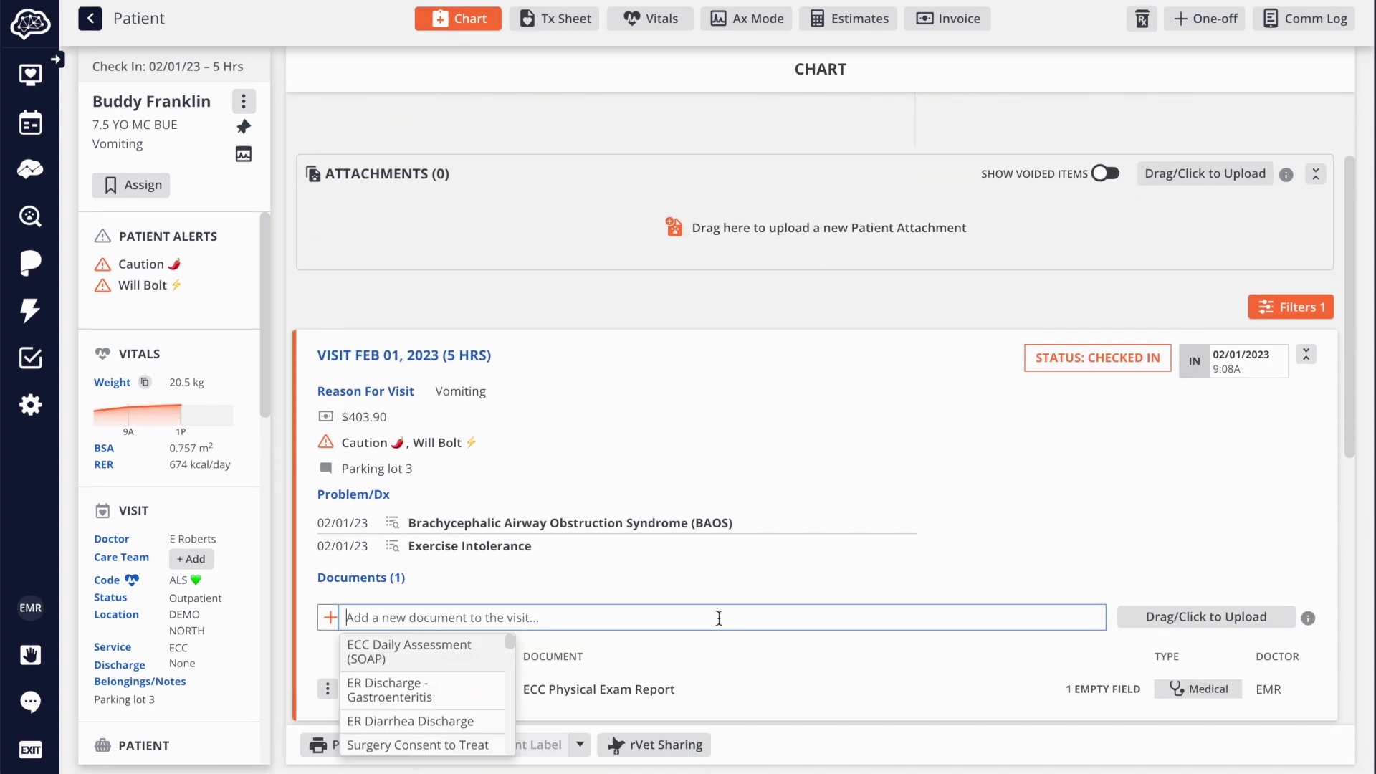
{"action": "left_click", "coordinate": [598, 689]}
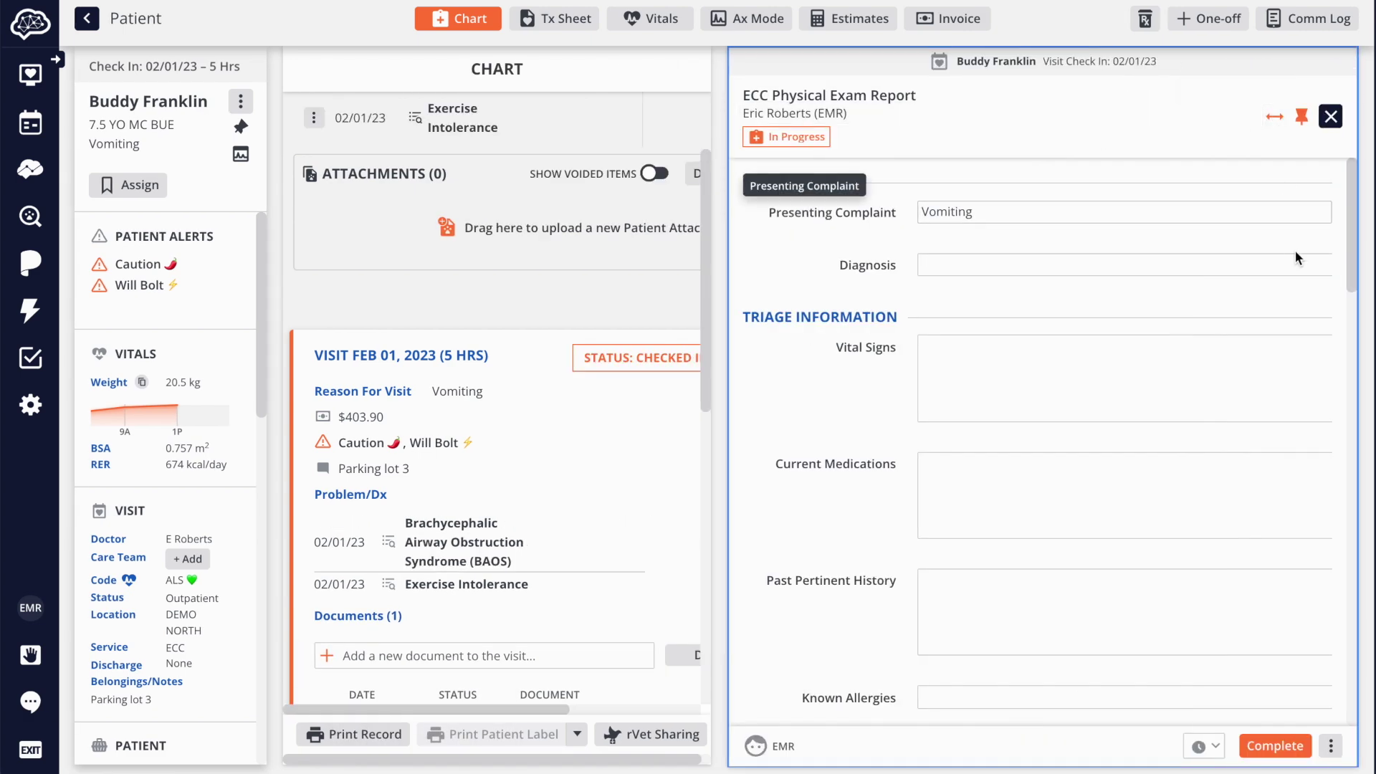
{"action": "left_click", "coordinate": [1323, 287]}
{"action": "type", "text": "MPL"}
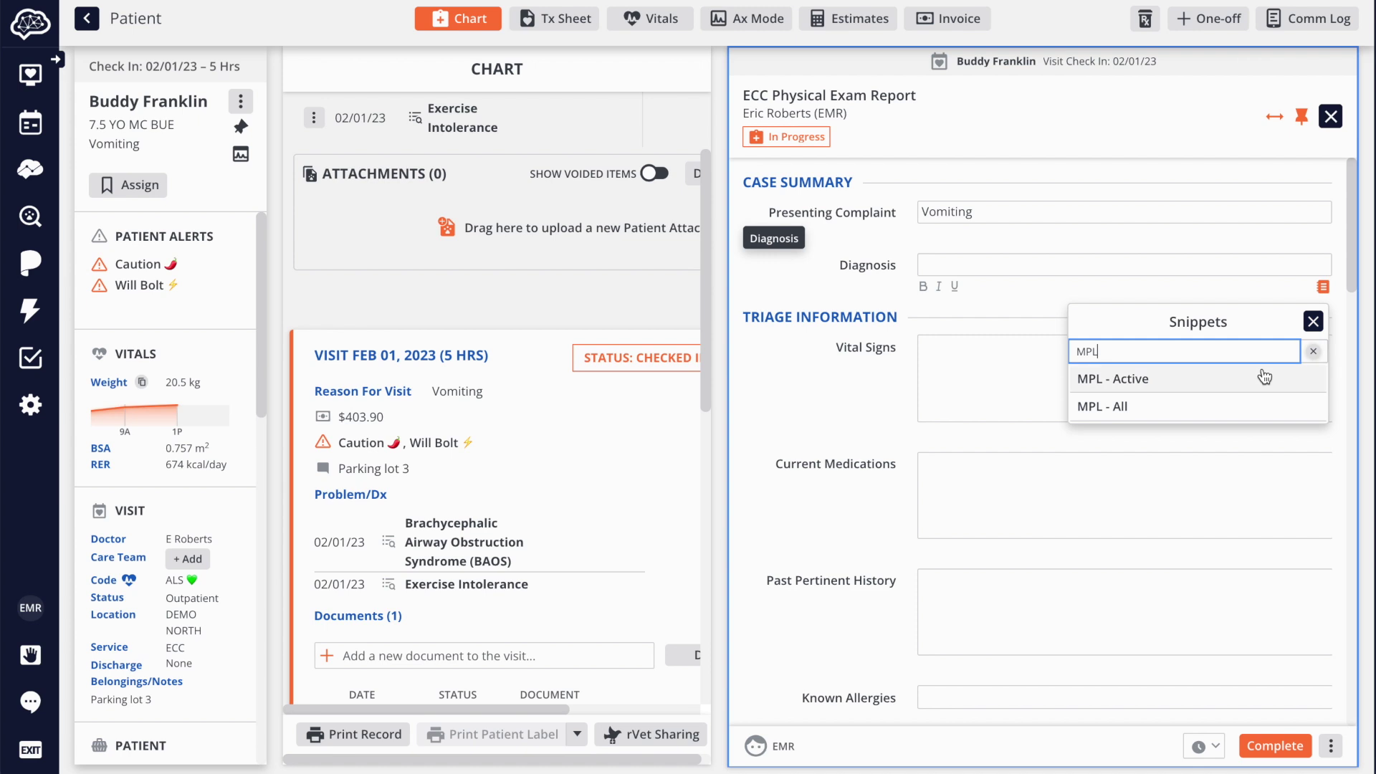
{"action": "left_click", "coordinate": [1176, 377]}
- Fill Vital Signs with the latest vitals snapshot and Current Medications with active Rx meds
{"action": "left_click", "coordinate": [1263, 369]}
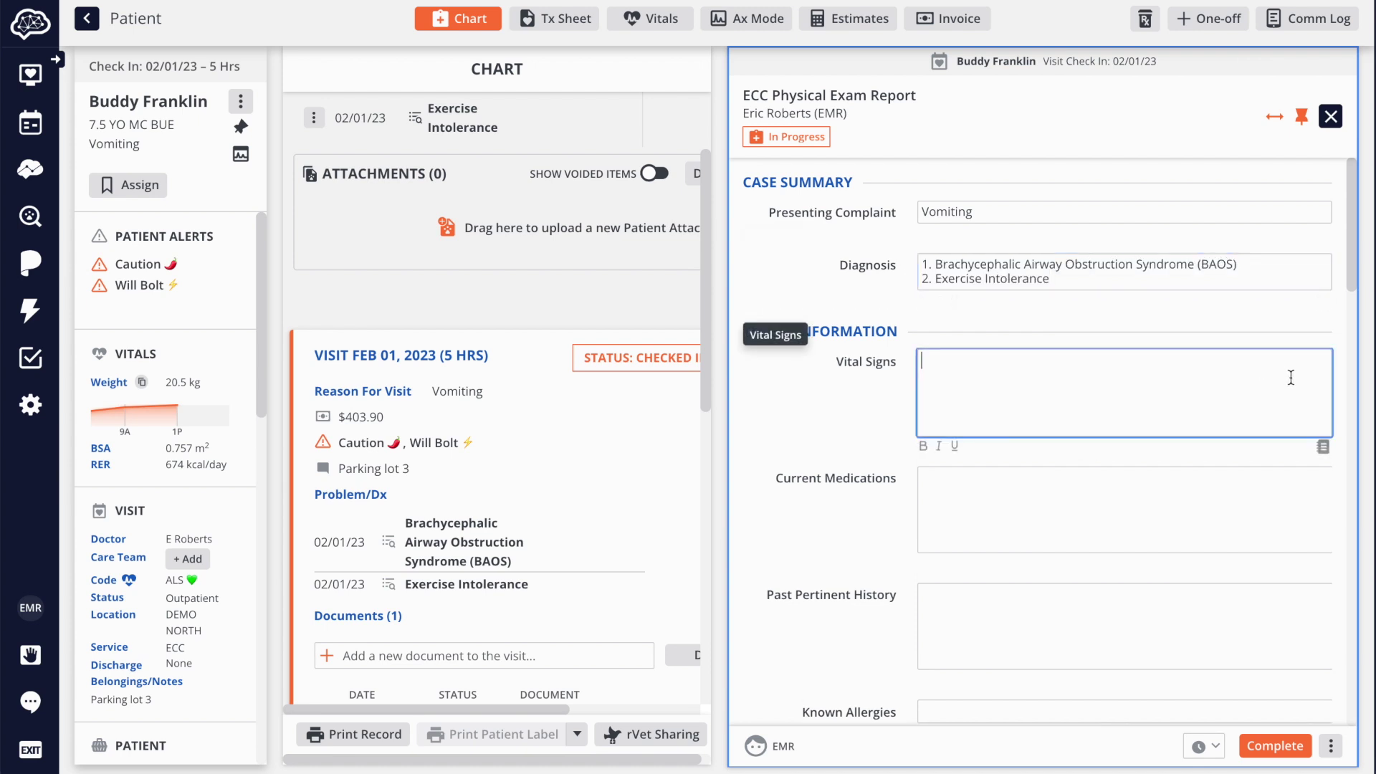
{"action": "left_click", "coordinate": [1323, 447]}
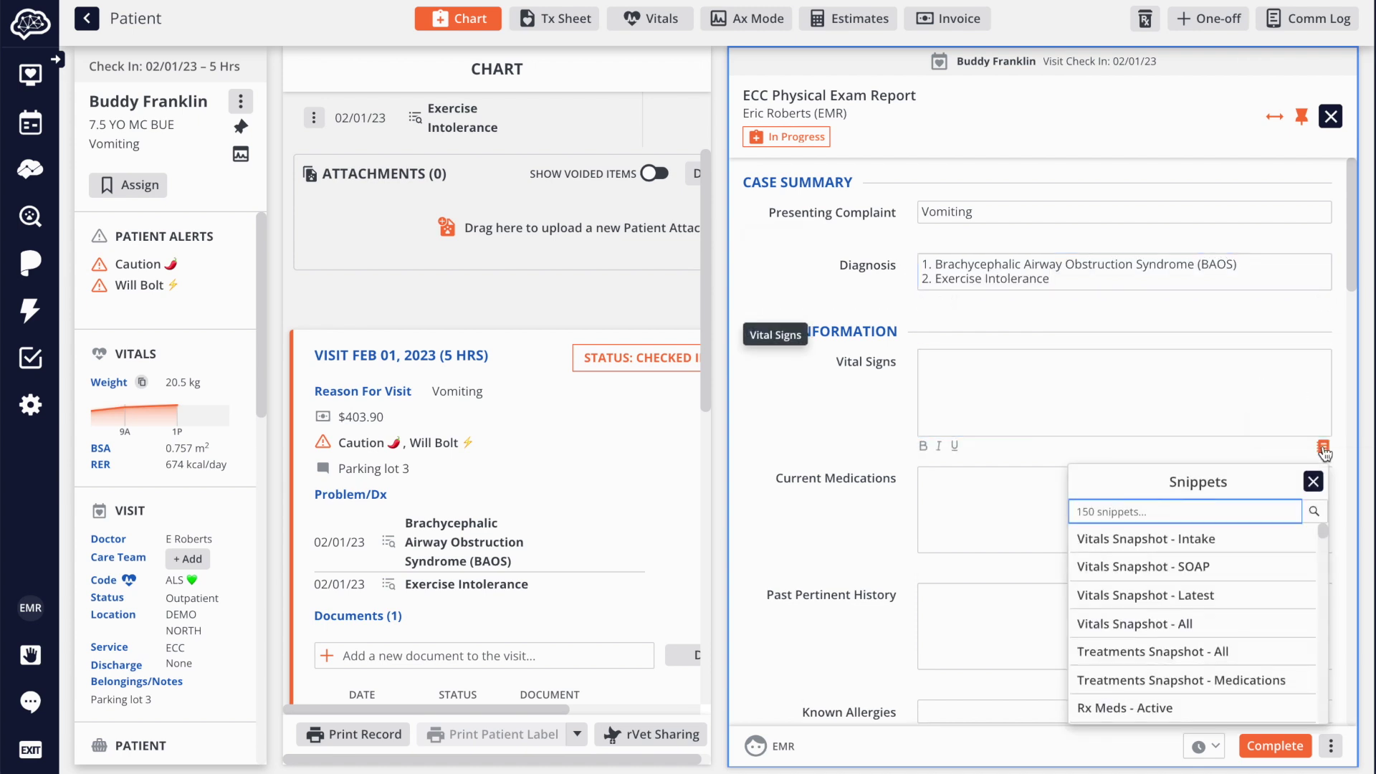
{"action": "left_click", "coordinate": [1222, 605]}
{"action": "left_click", "coordinate": [1265, 574]}
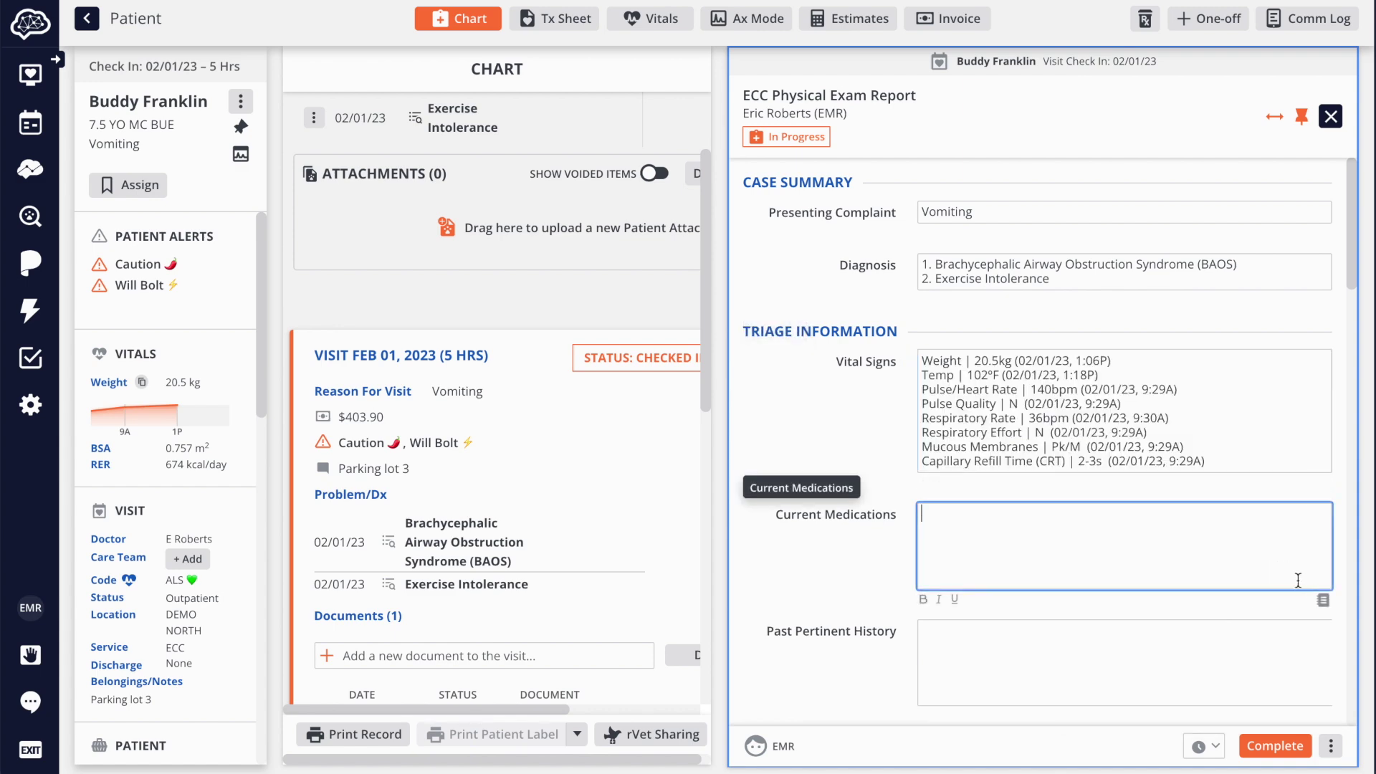
{"action": "left_click", "coordinate": [1323, 600]}
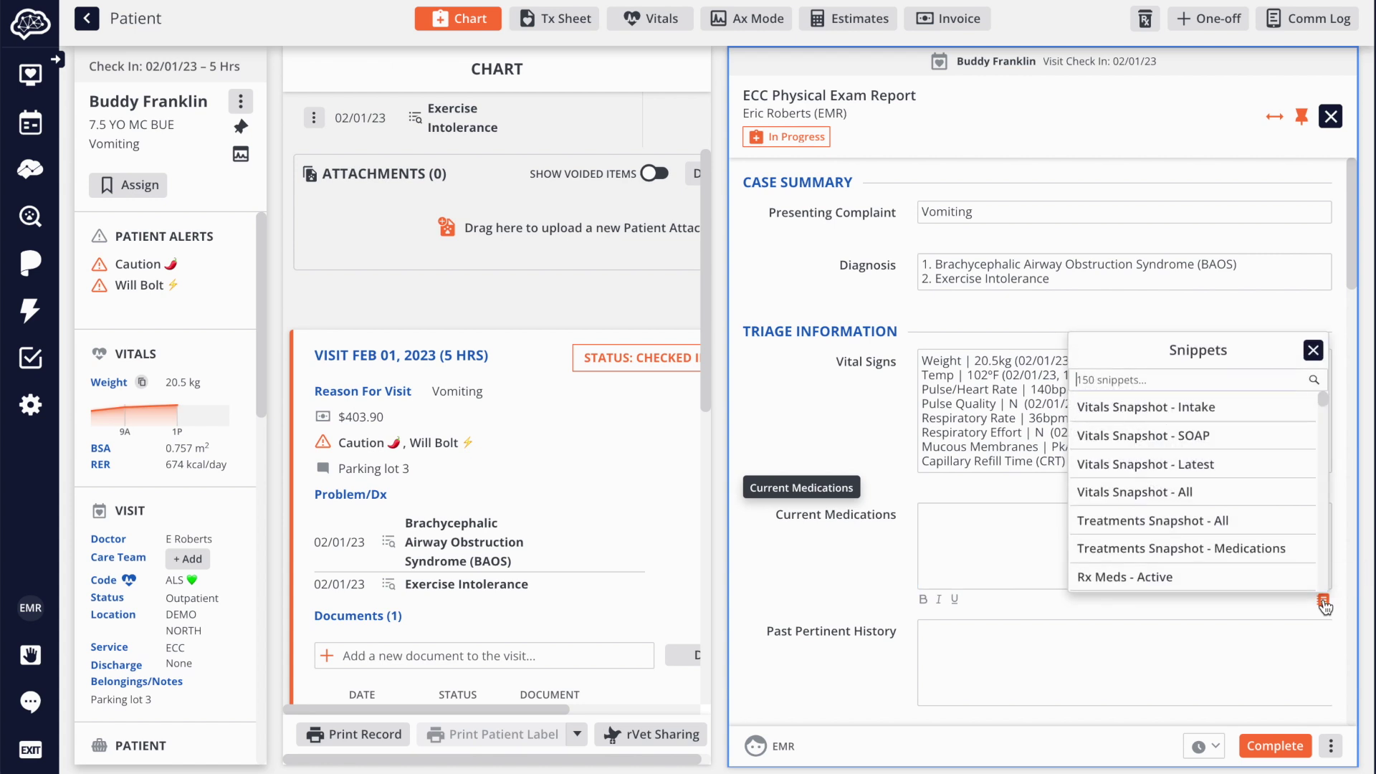
{"action": "left_click", "coordinate": [1248, 584]}
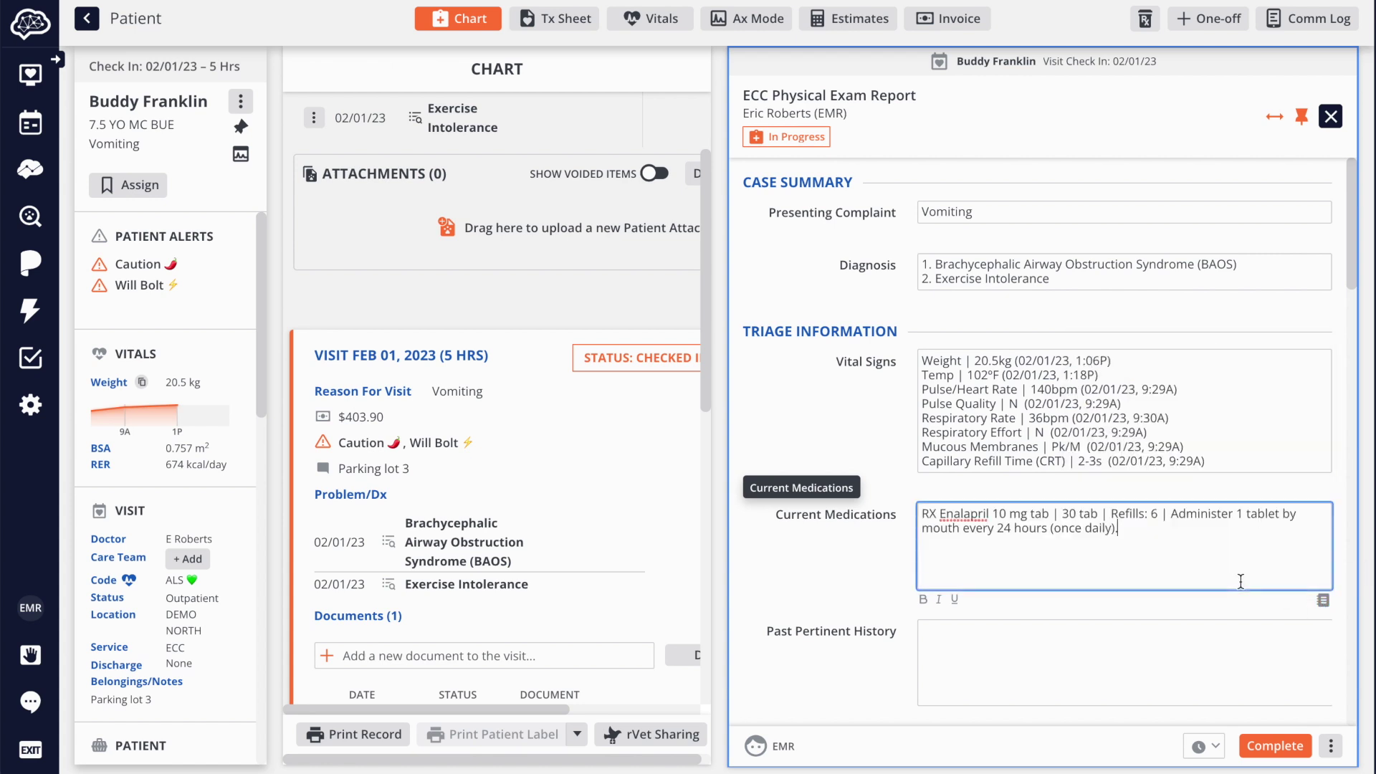
{"action": "left_click", "coordinate": [1274, 116]}
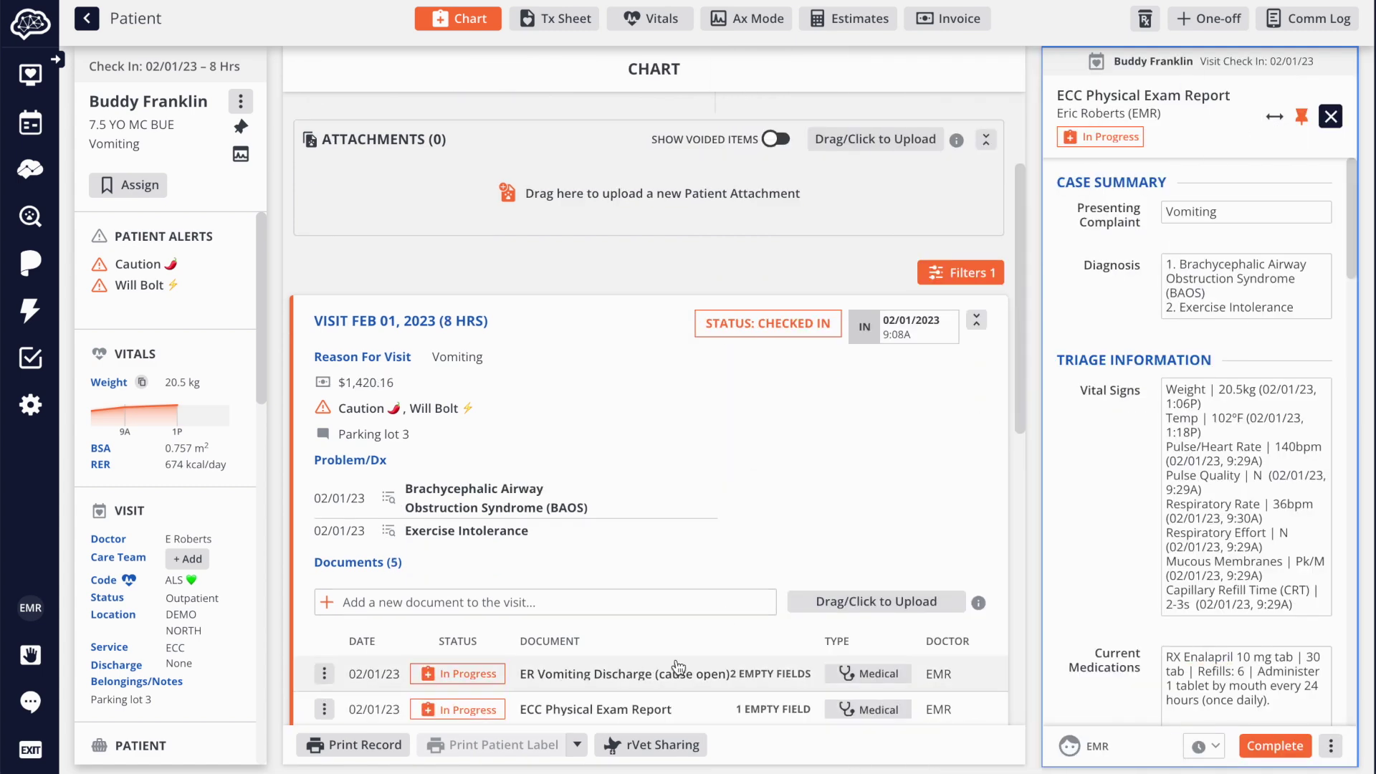
- Open the ER Vomiting Discharge document, swap panes and close the ECC Physical Exam Report
{"action": "left_click", "coordinate": [672, 672]}
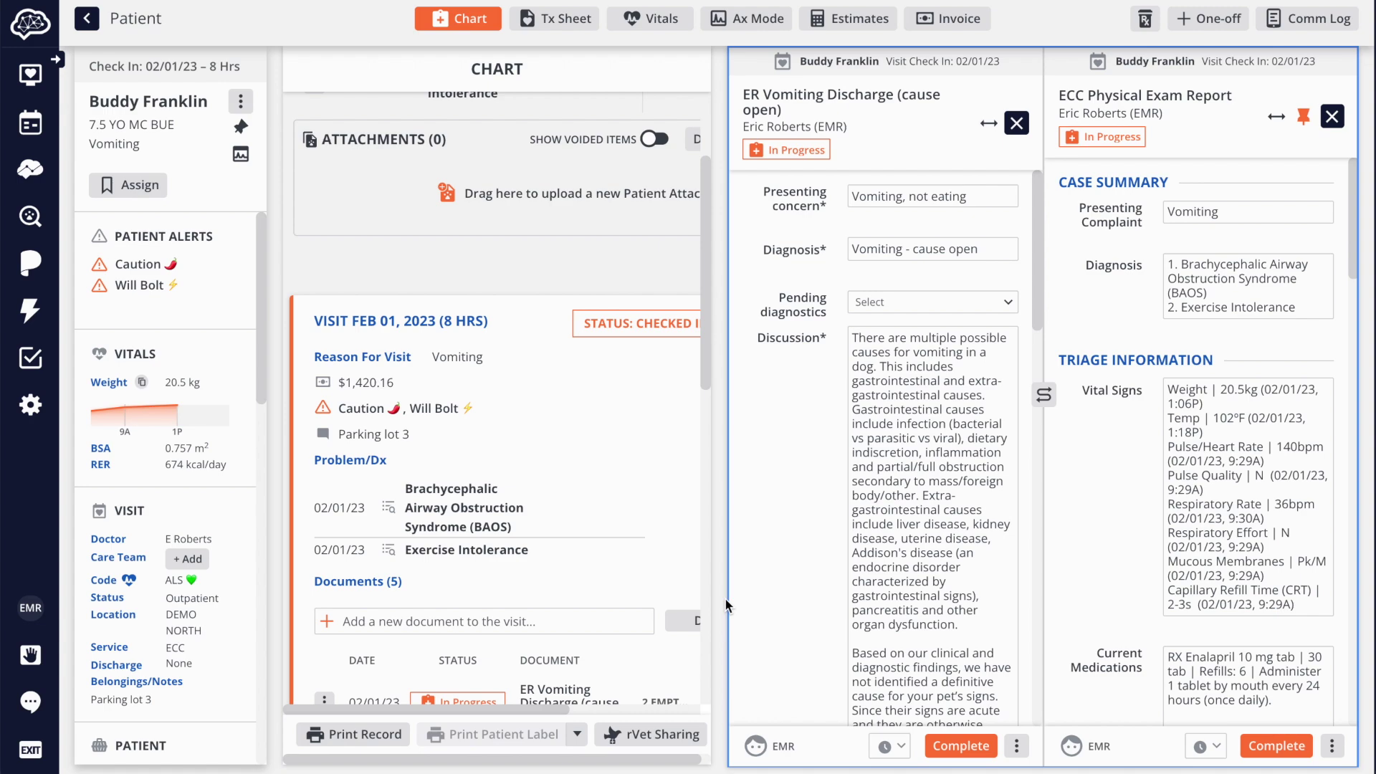
{"action": "left_click", "coordinate": [1043, 395]}
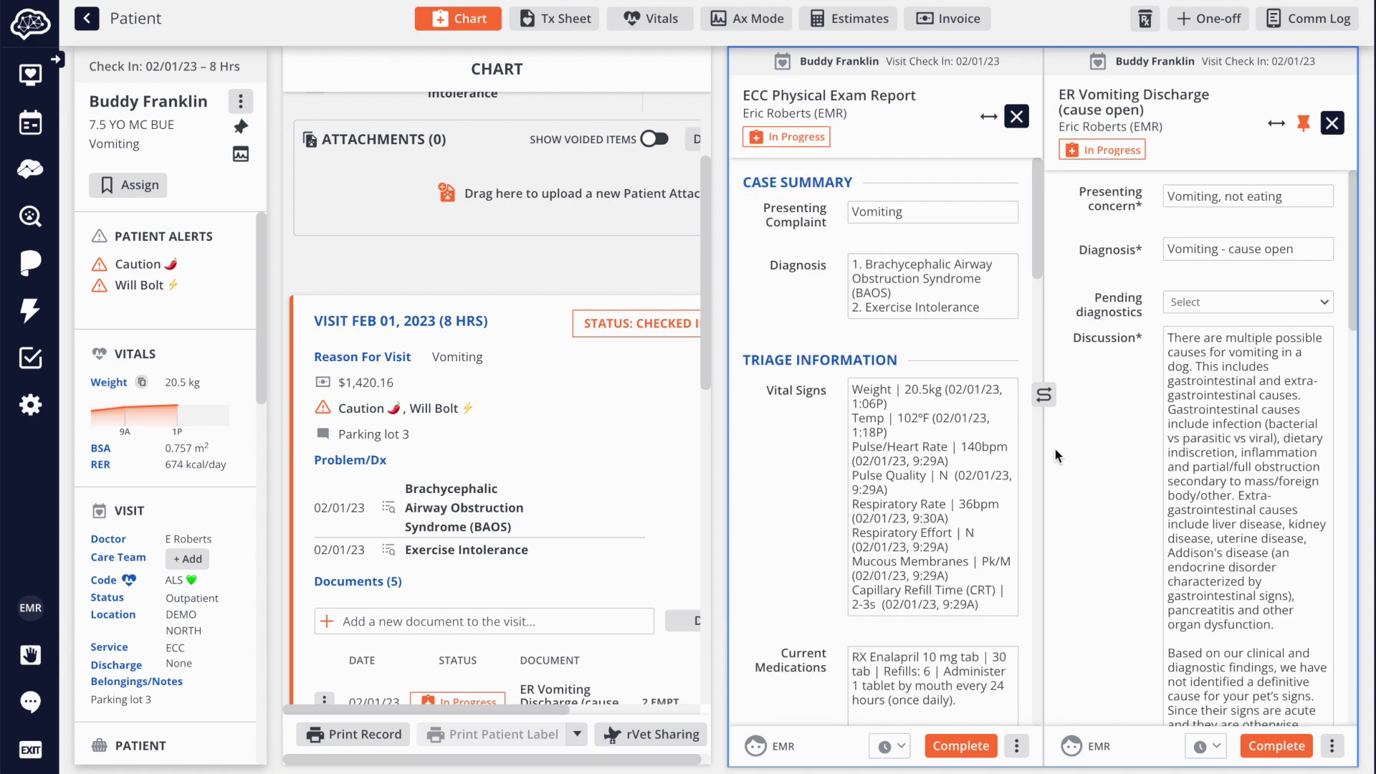
{"action": "left_click", "coordinate": [1016, 117]}
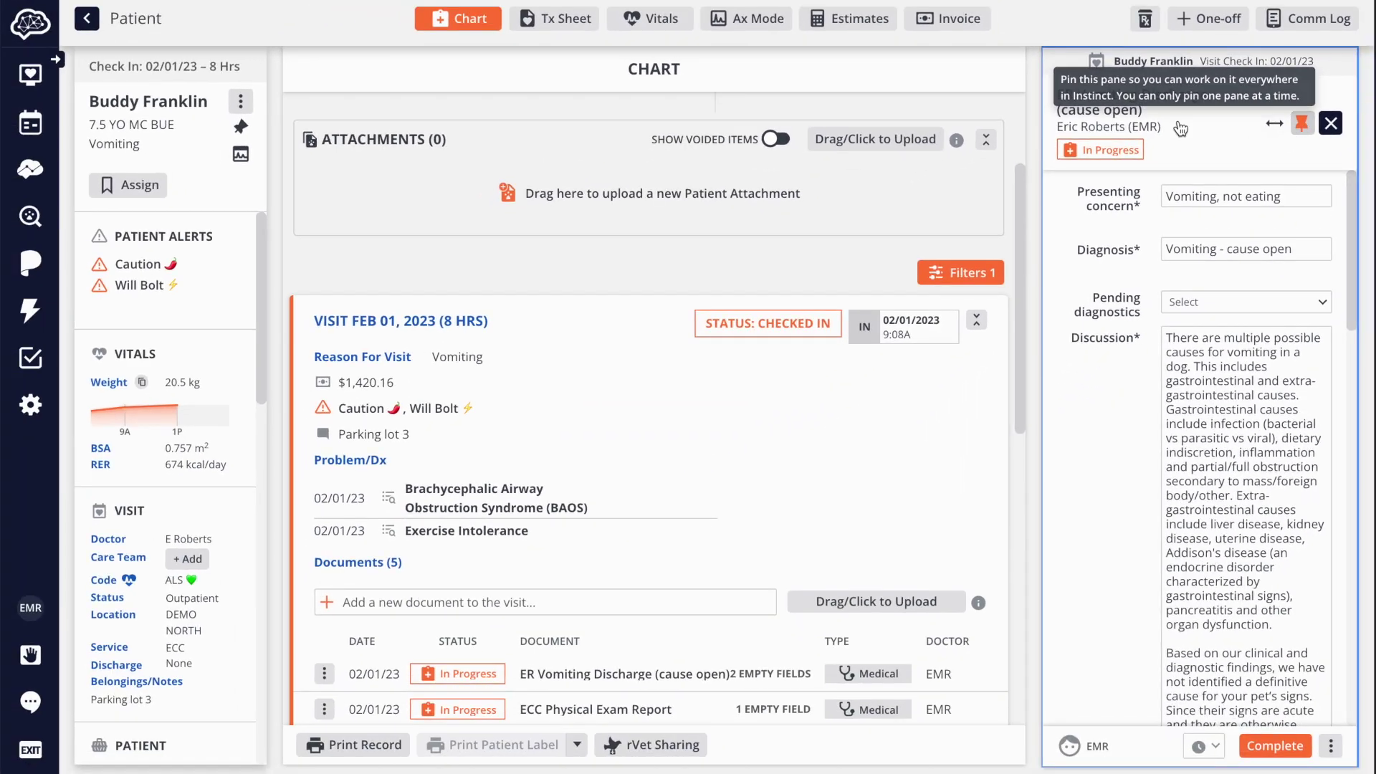
- Move through the Tx Sheet and Vitals views to Visit Invoice #13757
{"action": "left_click", "coordinate": [581, 25]}
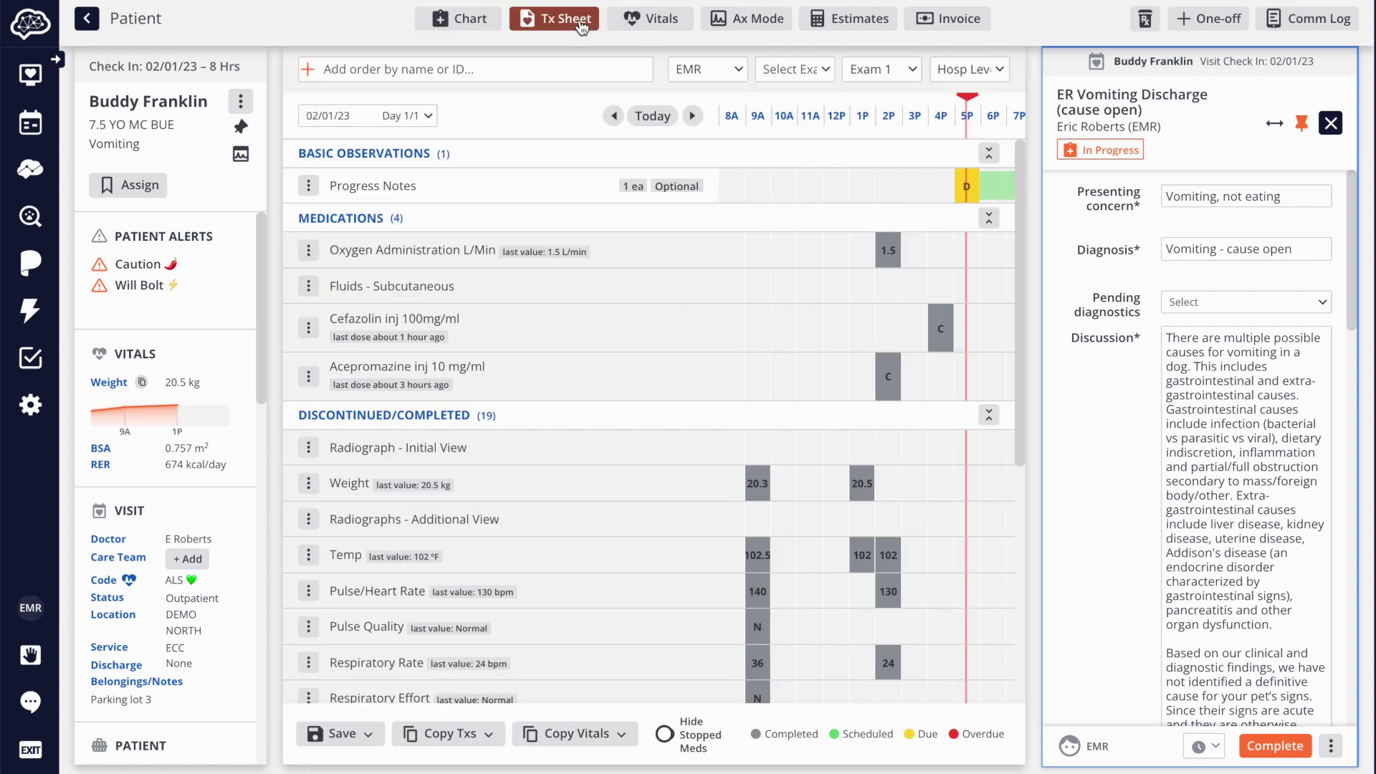
{"action": "left_click", "coordinate": [640, 26]}
{"action": "left_click", "coordinate": [946, 19]}
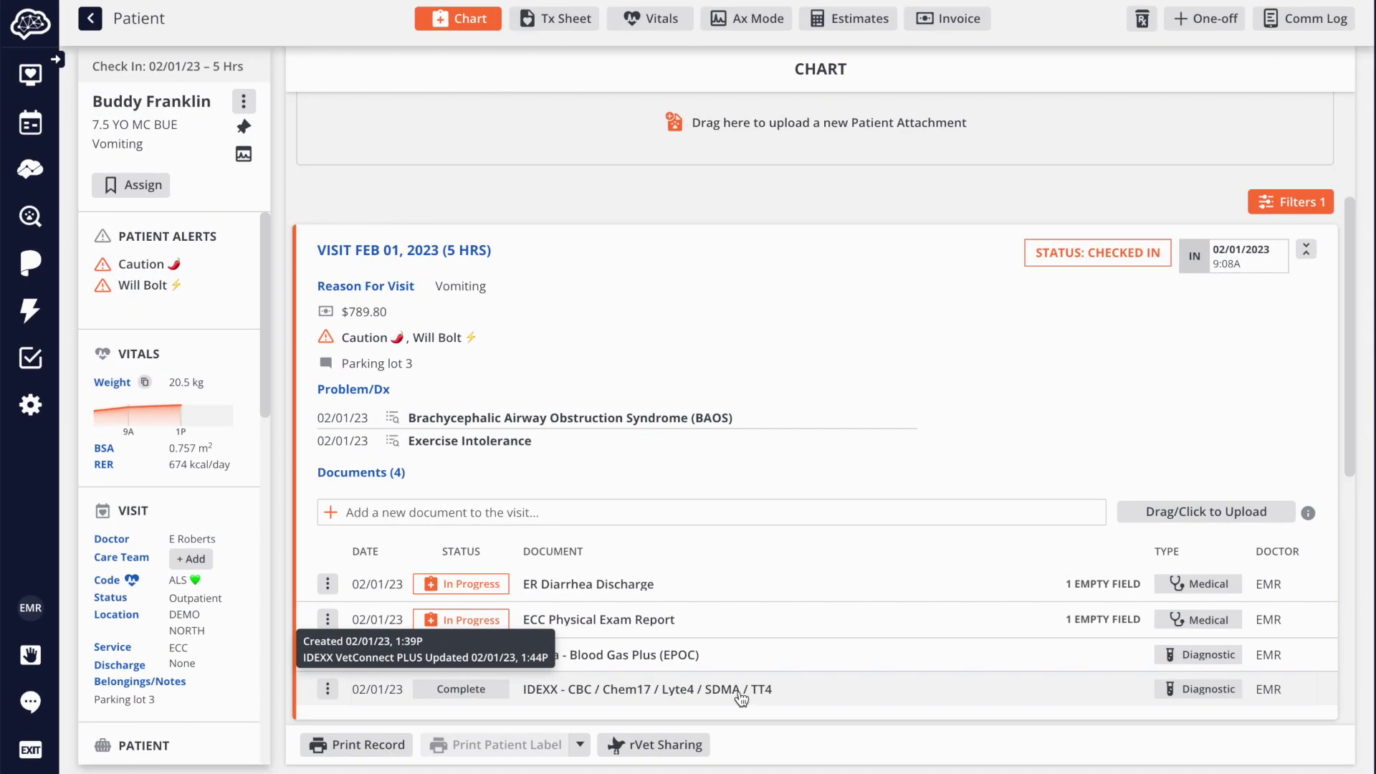
- Review the IDEXX CBC / Chem17 / Lyte4 / SDMA / TT4 results attachment and enable rVet Sharing
{"action": "left_click", "coordinate": [741, 694]}
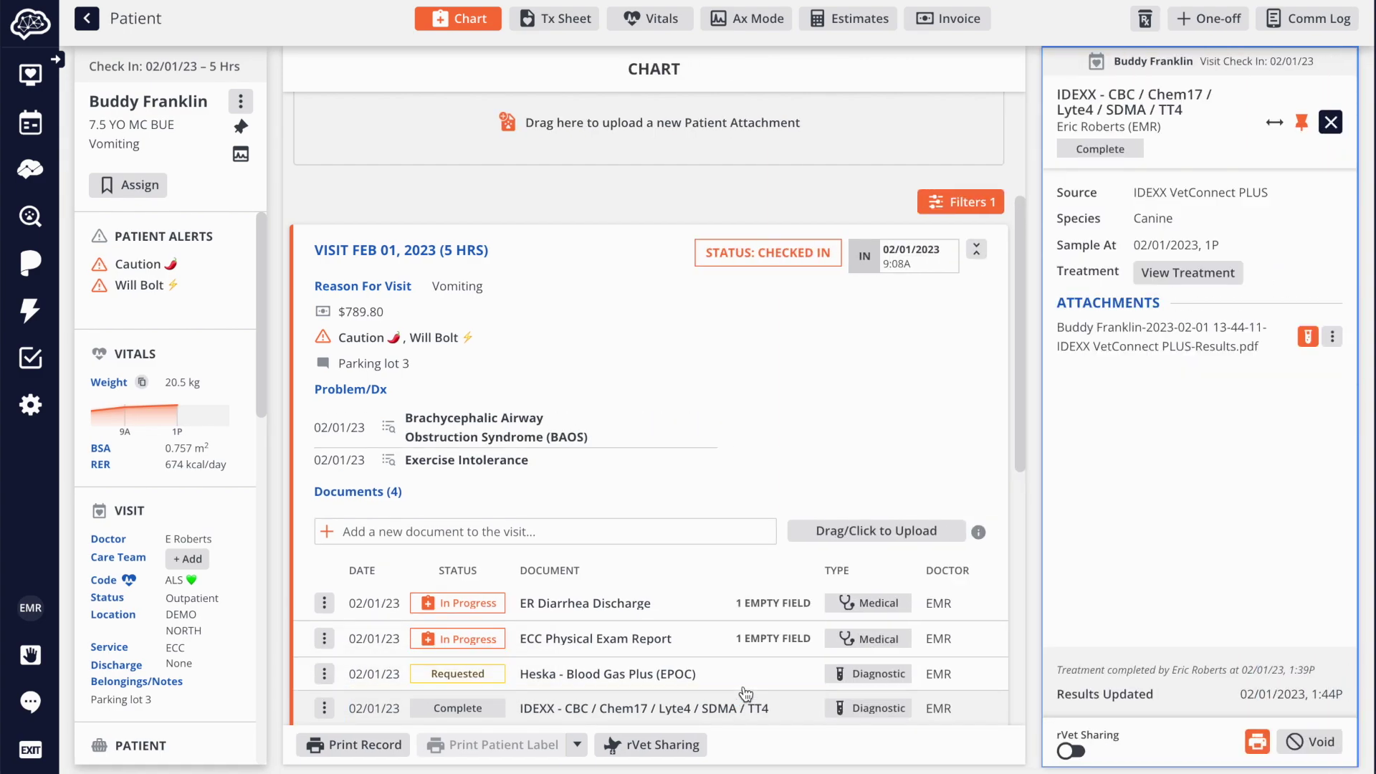
{"action": "left_click", "coordinate": [1308, 337]}
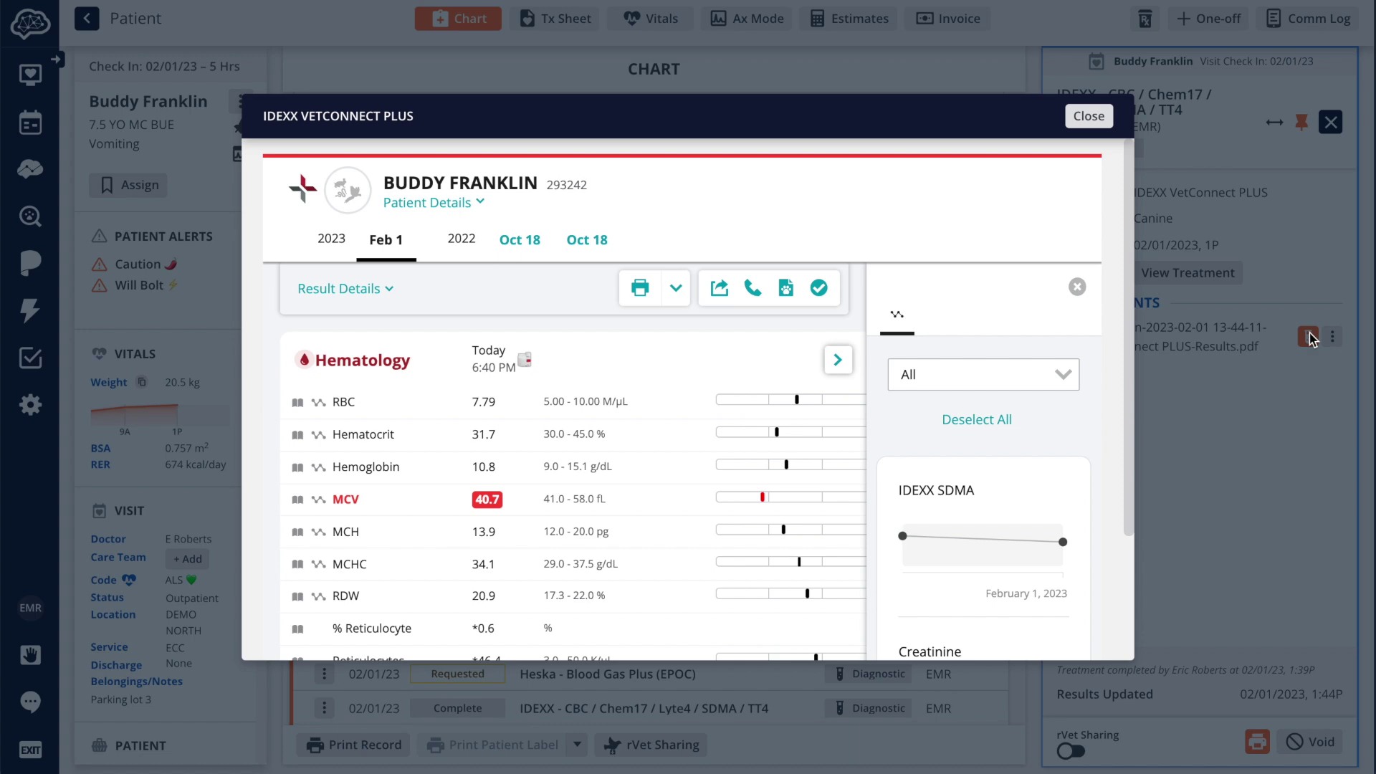
{"action": "left_click", "coordinate": [1310, 339]}
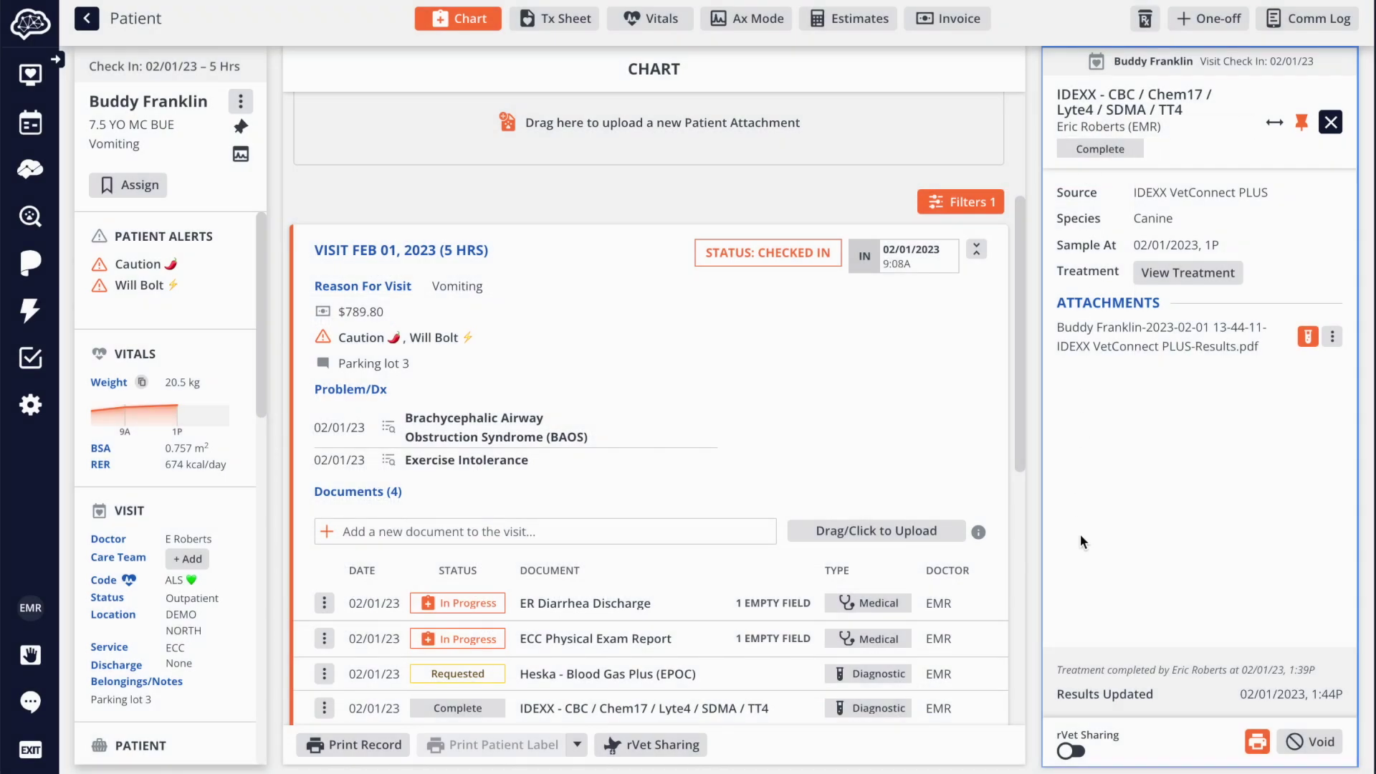
{"action": "left_click", "coordinate": [1072, 752]}
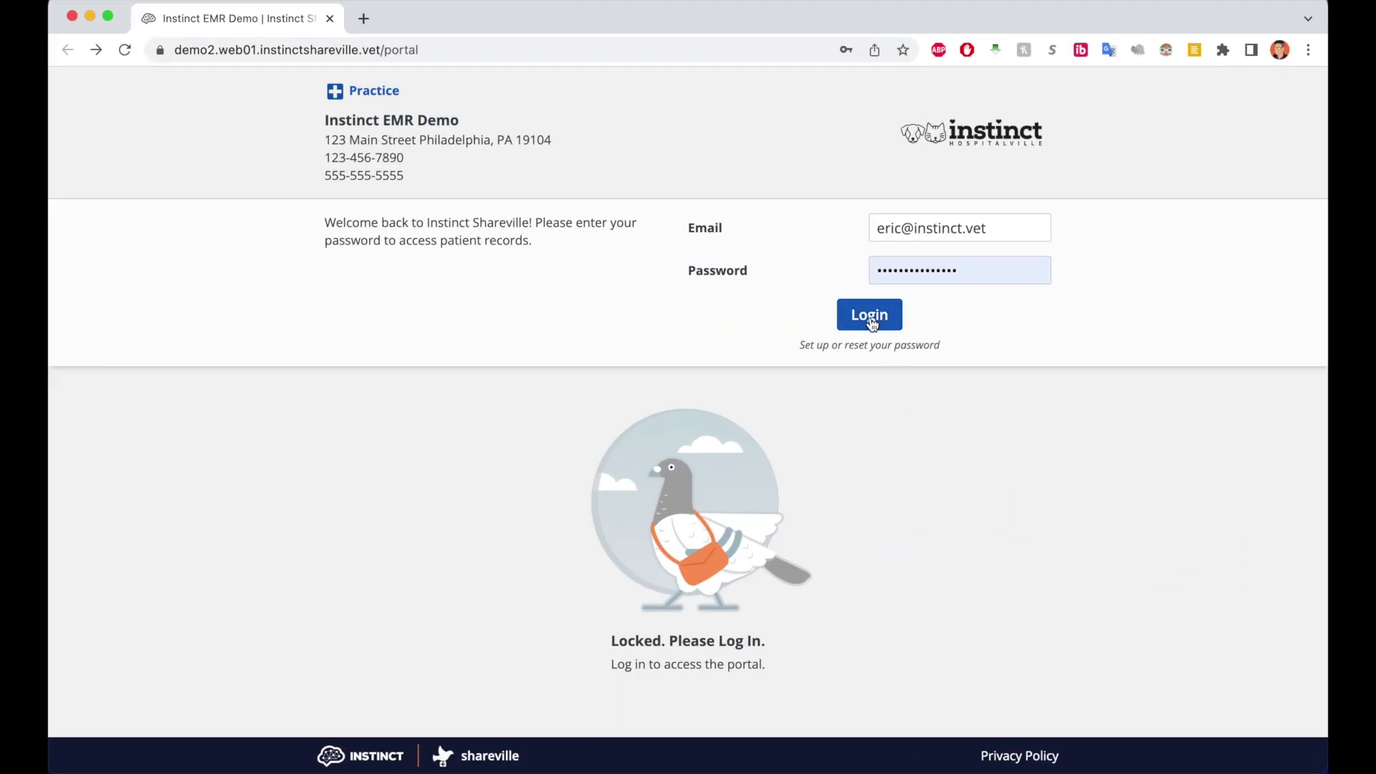
- Log in to Shareville, go to the portal and open the IDEXX - CBC results PDF
{"action": "left_click", "coordinate": [870, 318]}
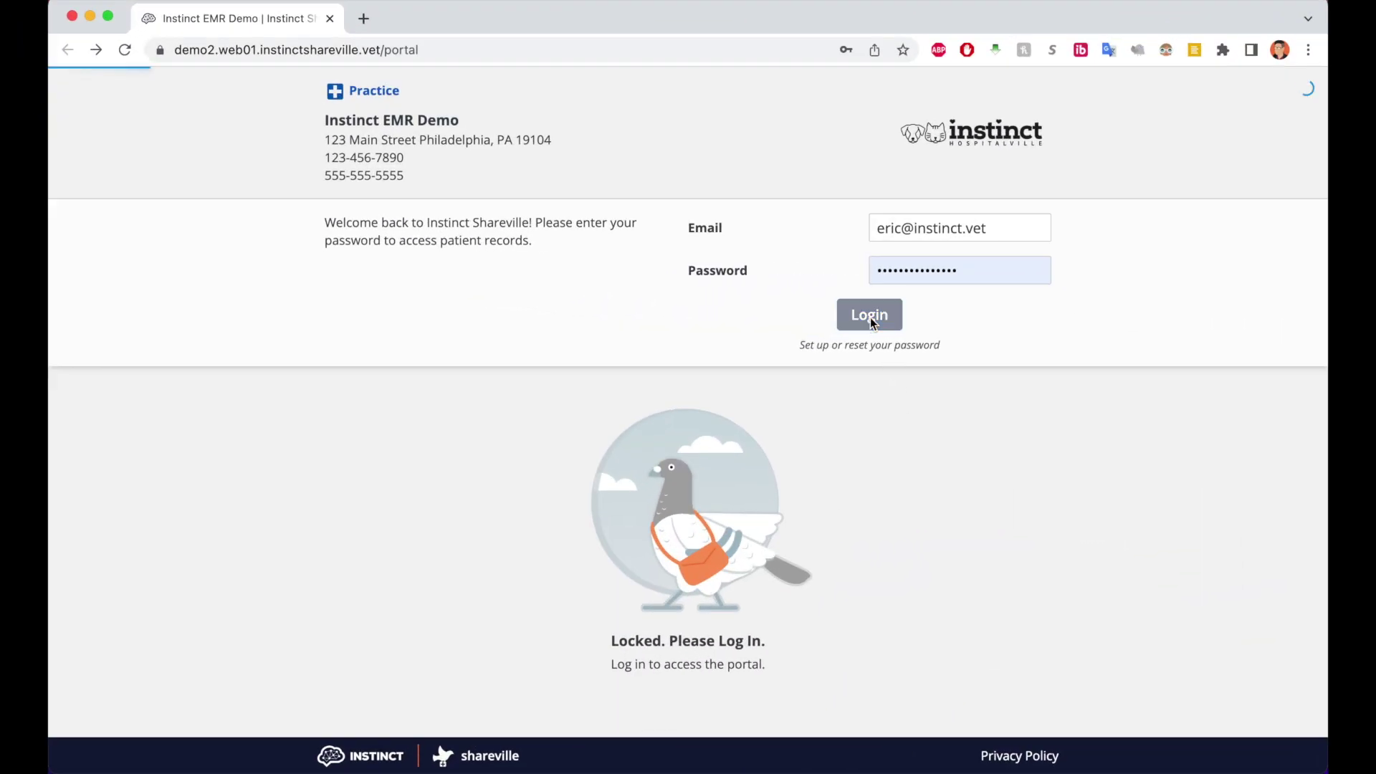
{"action": "left_click", "coordinate": [1067, 298]}
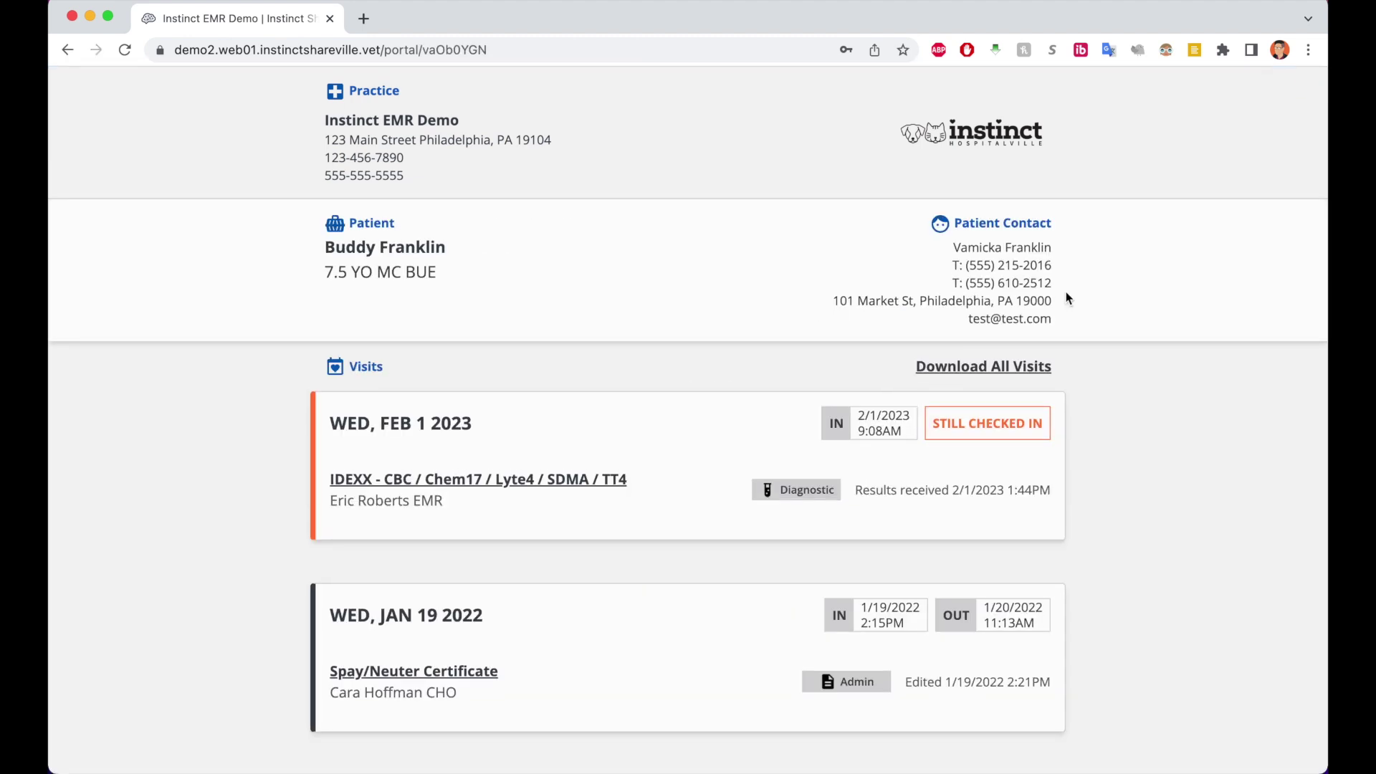
{"action": "left_click", "coordinate": [557, 479]}
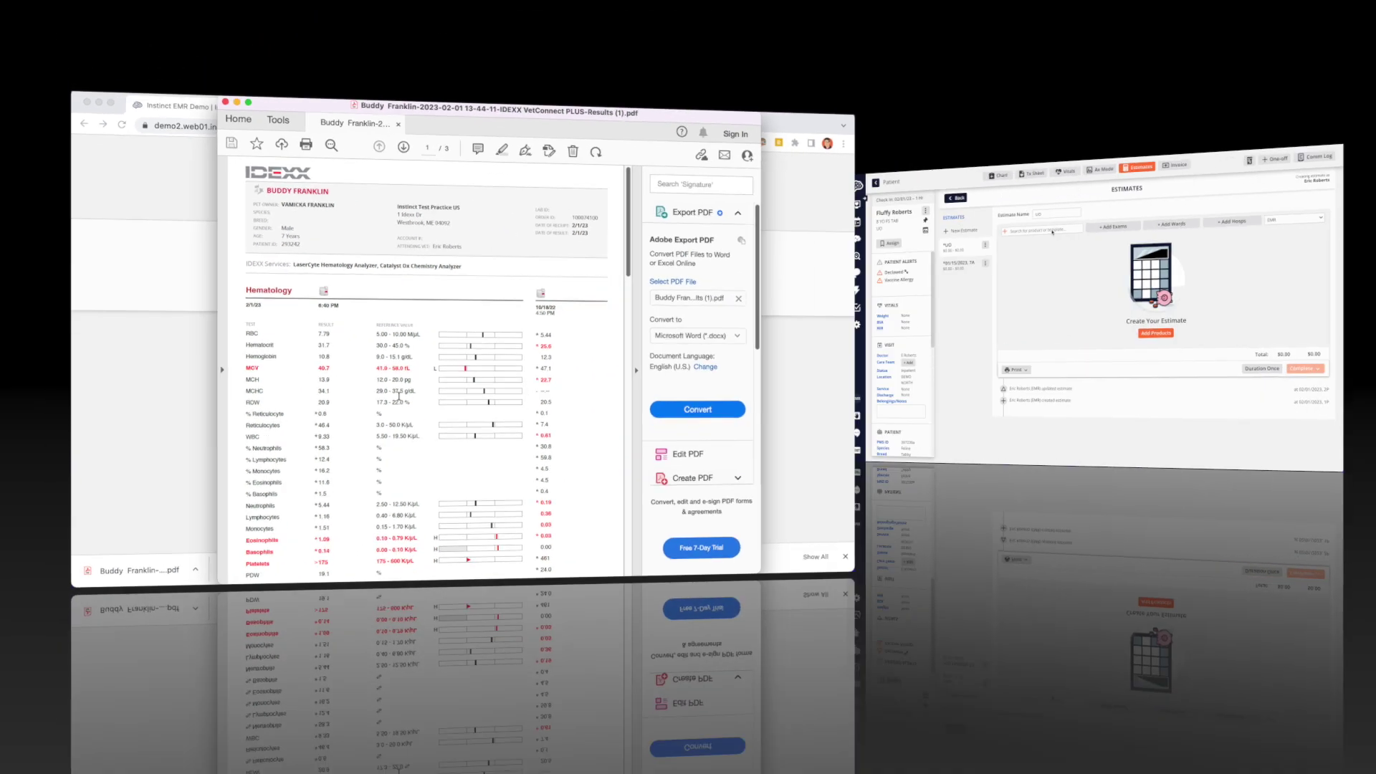
- Load Urethral Obstruction items, decline Propofol and NONBILL076, and reposition the Injections row
{"action": "type", "text": "urethral"}
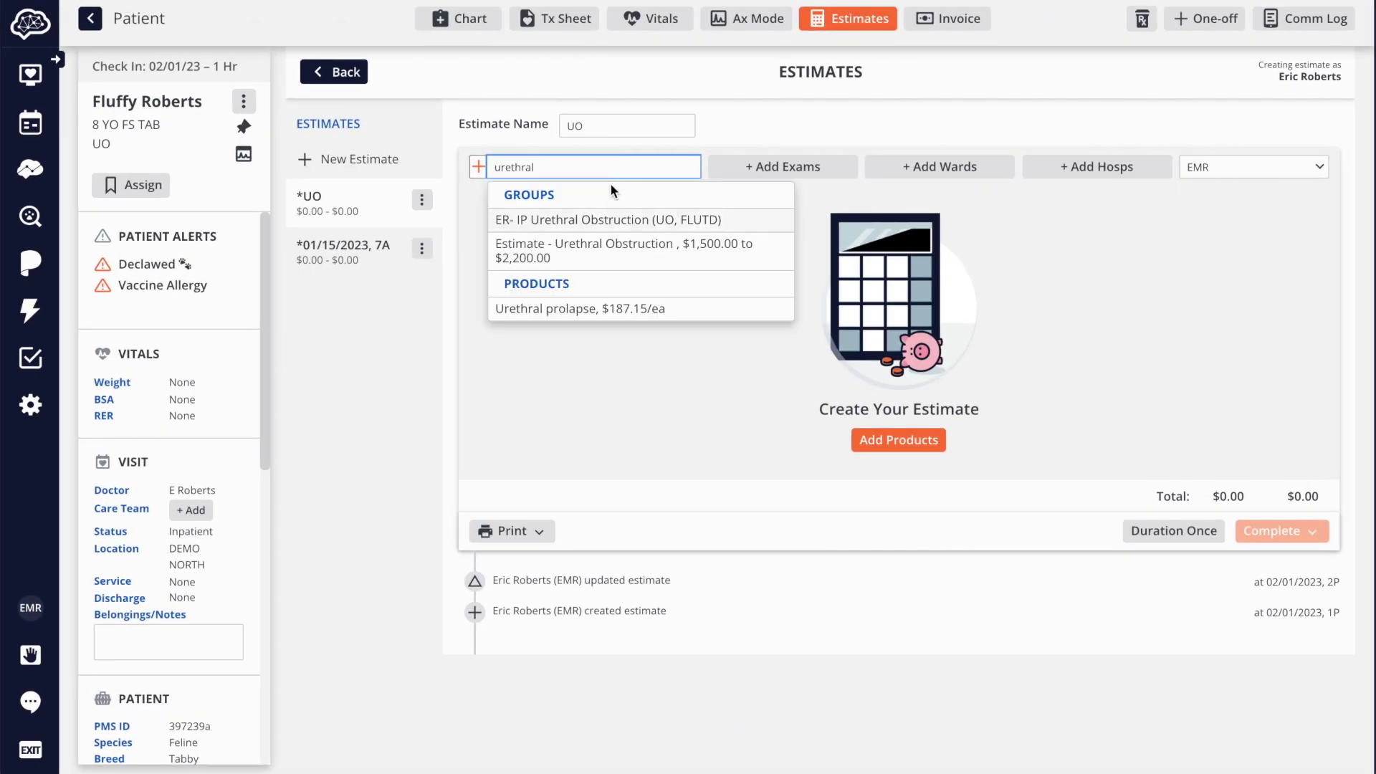
{"action": "left_click", "coordinate": [604, 251]}
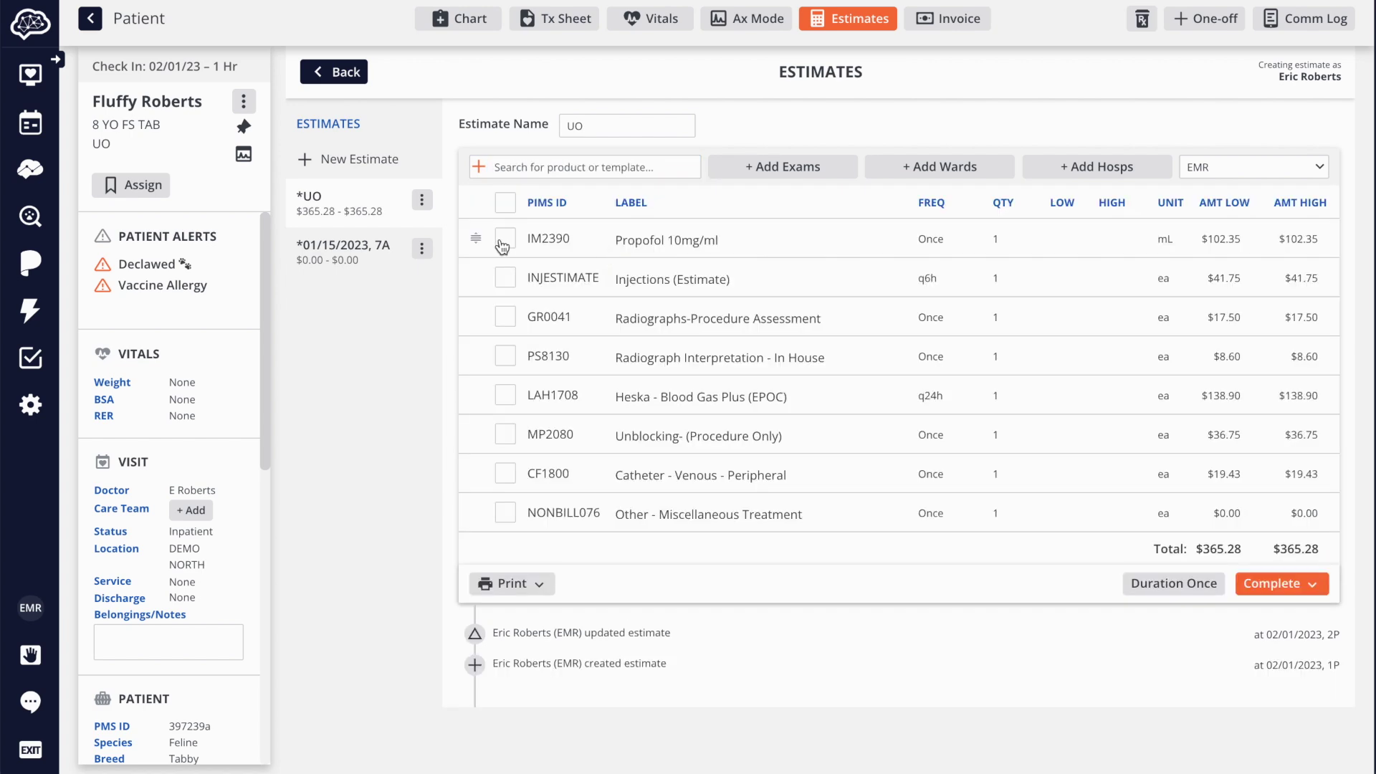
{"action": "left_click", "coordinate": [505, 238]}
{"action": "left_click", "coordinate": [506, 513]}
{"action": "left_click", "coordinate": [651, 584]}
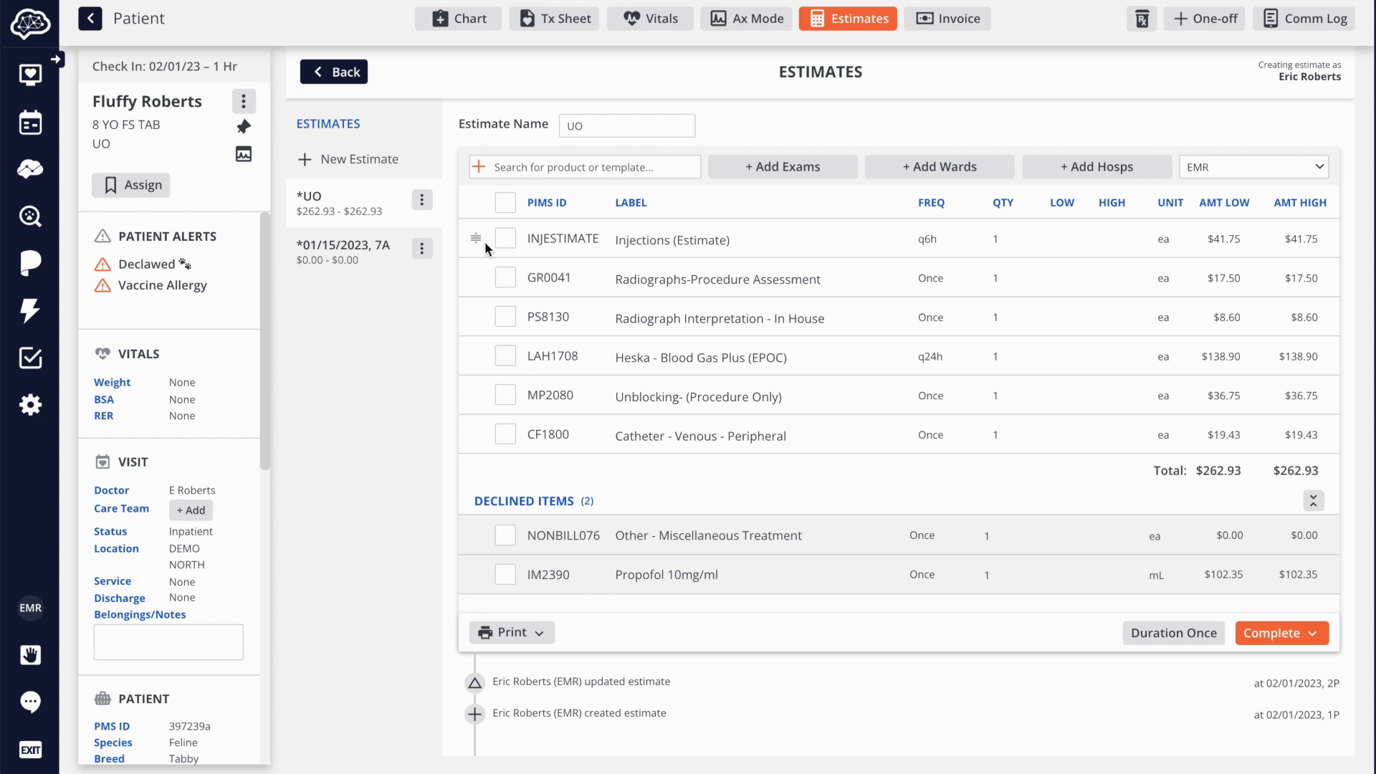
{"action": "left_click_drag", "start_coordinate": [477, 240], "coordinate": [470, 367]}
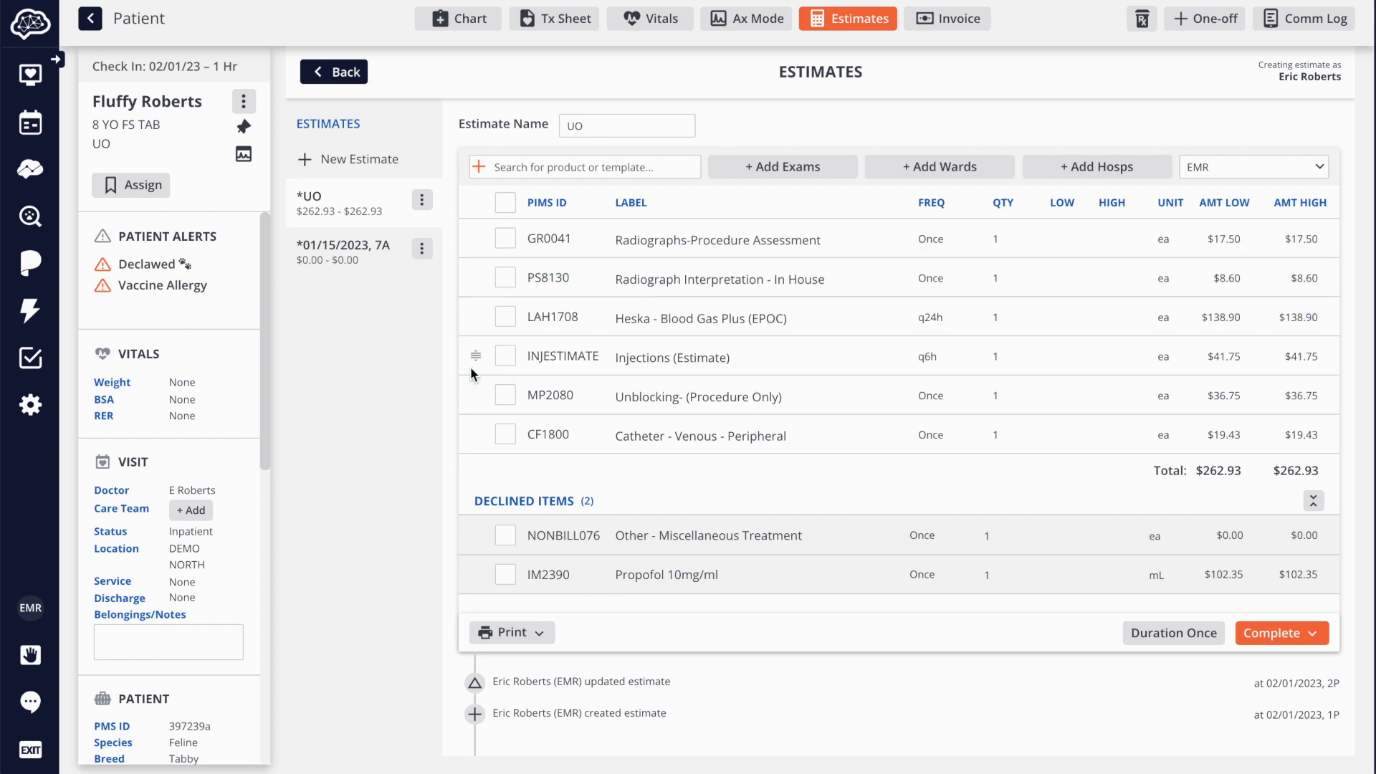
- Complete the estimate with Complete and Generate Tx Sheet, placing its five orders
{"action": "left_click", "coordinate": [1282, 634]}
{"action": "left_click", "coordinate": [1250, 677]}
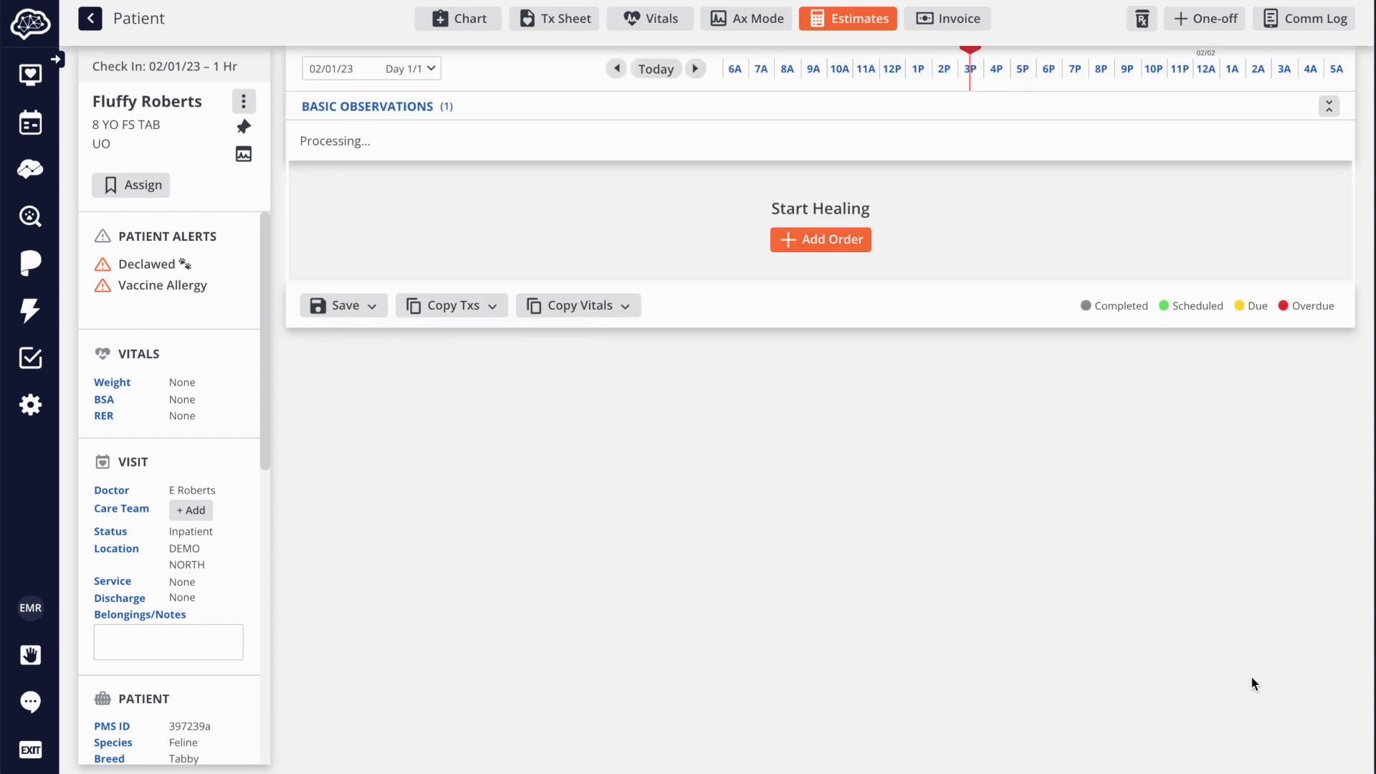
{"action": "left_click", "coordinate": [1000, 410]}
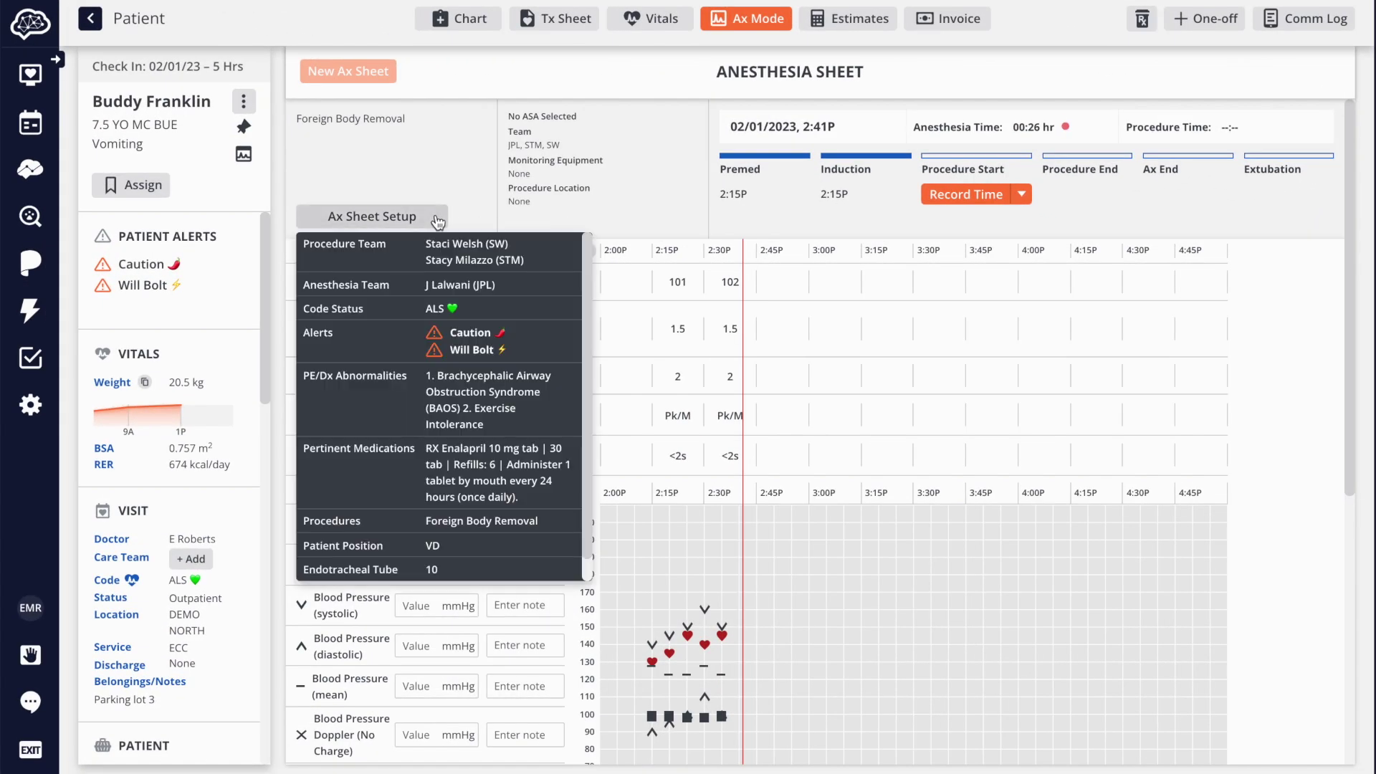
- Check the Ax Sheet Setup and record the procedure start at 2:41P
{"action": "left_click", "coordinate": [436, 215]}
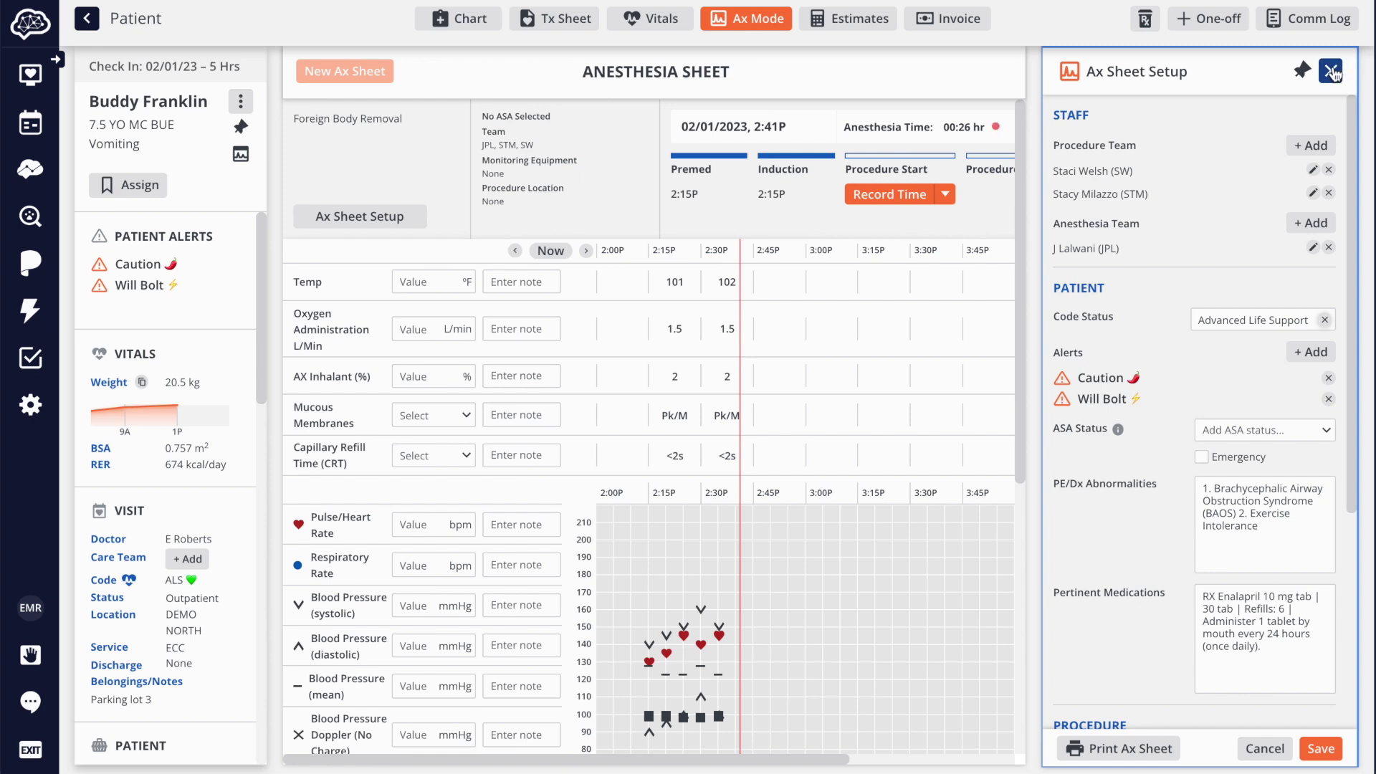
{"action": "left_click", "coordinate": [1332, 72]}
{"action": "left_click", "coordinate": [958, 197]}
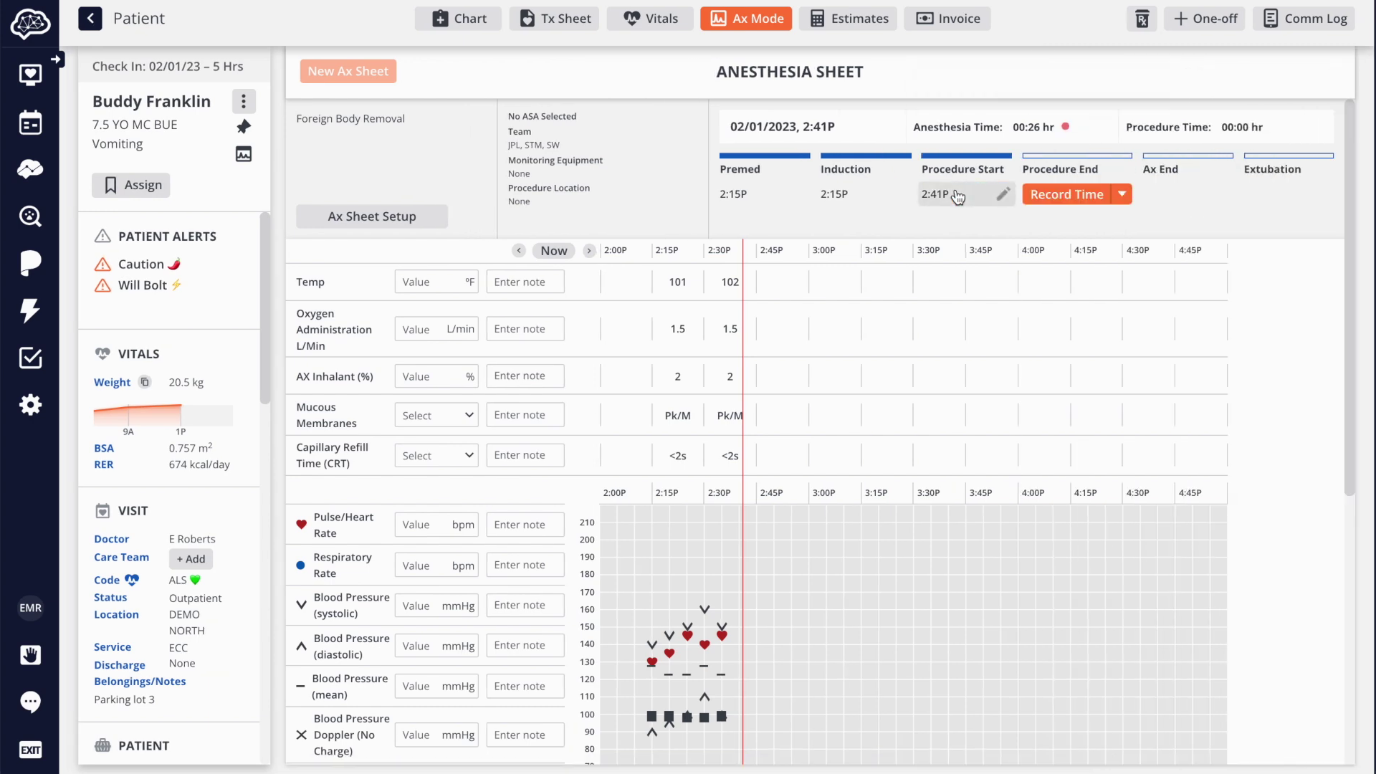
- Record pulse 130 and respiration 24 on the anesthesia sheet
{"action": "left_click", "coordinate": [422, 525]}
{"action": "type", "text": "130"}
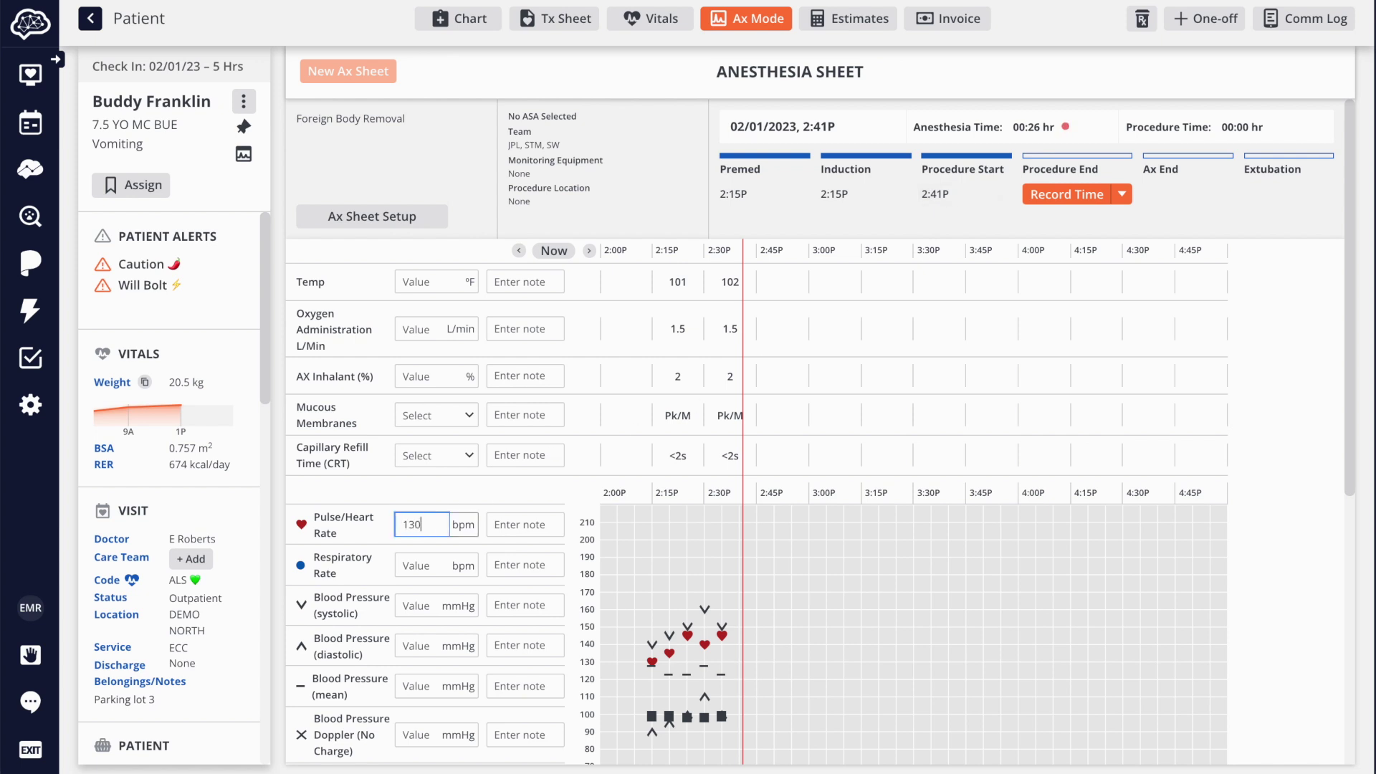
{"action": "key", "text": "Tab"}
{"action": "type", "text": "24"}
{"action": "scroll", "coordinate": [422, 524], "scroll_direction": "down", "scroll_amount": 1}
{"action": "scroll", "coordinate": [434, 645], "scroll_direction": "down", "scroll_amount": 2}
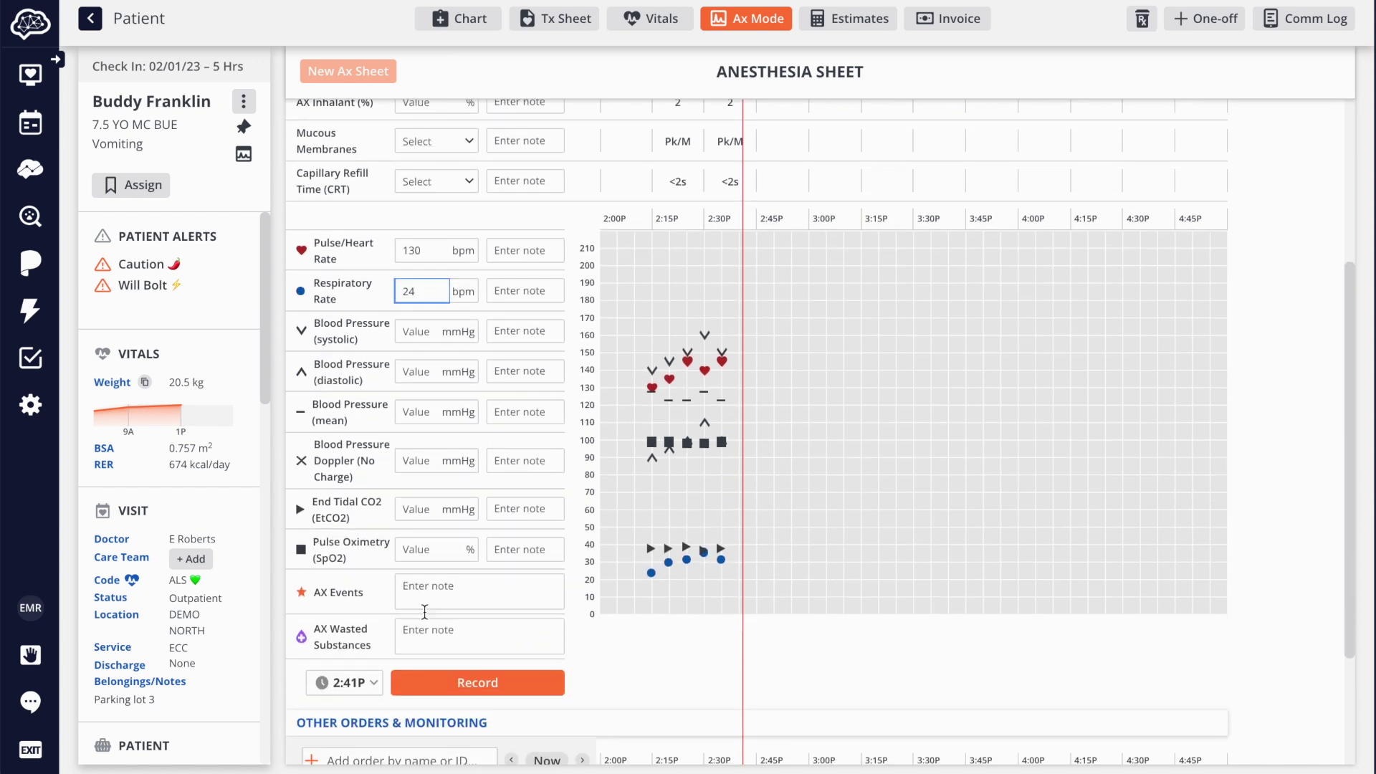
{"action": "left_click", "coordinate": [434, 695]}
{"action": "scroll", "coordinate": [434, 696], "scroll_direction": "down", "scroll_amount": 2}
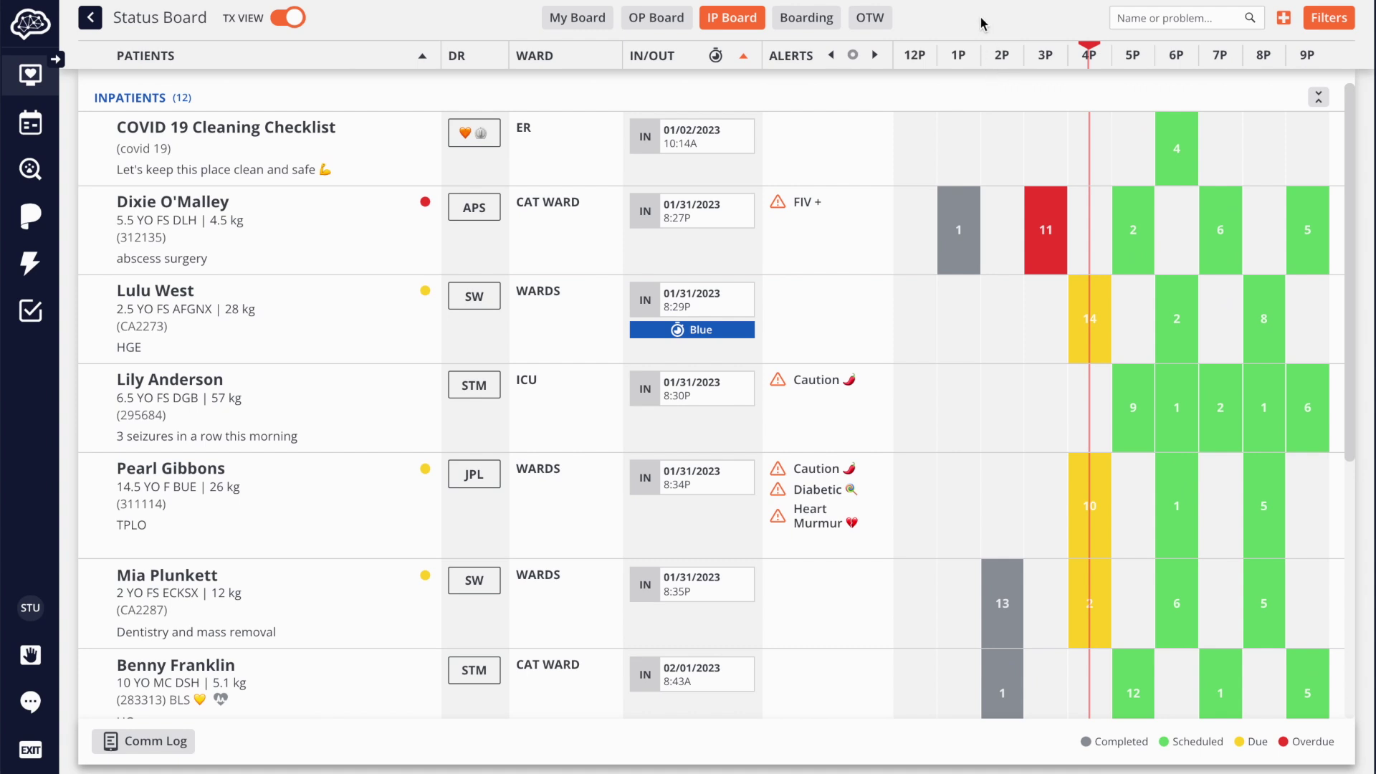
- Filter the status board to the Emergency/Critical Care service and open the UO cat's treatment sheet
{"action": "left_click", "coordinate": [1329, 18]}
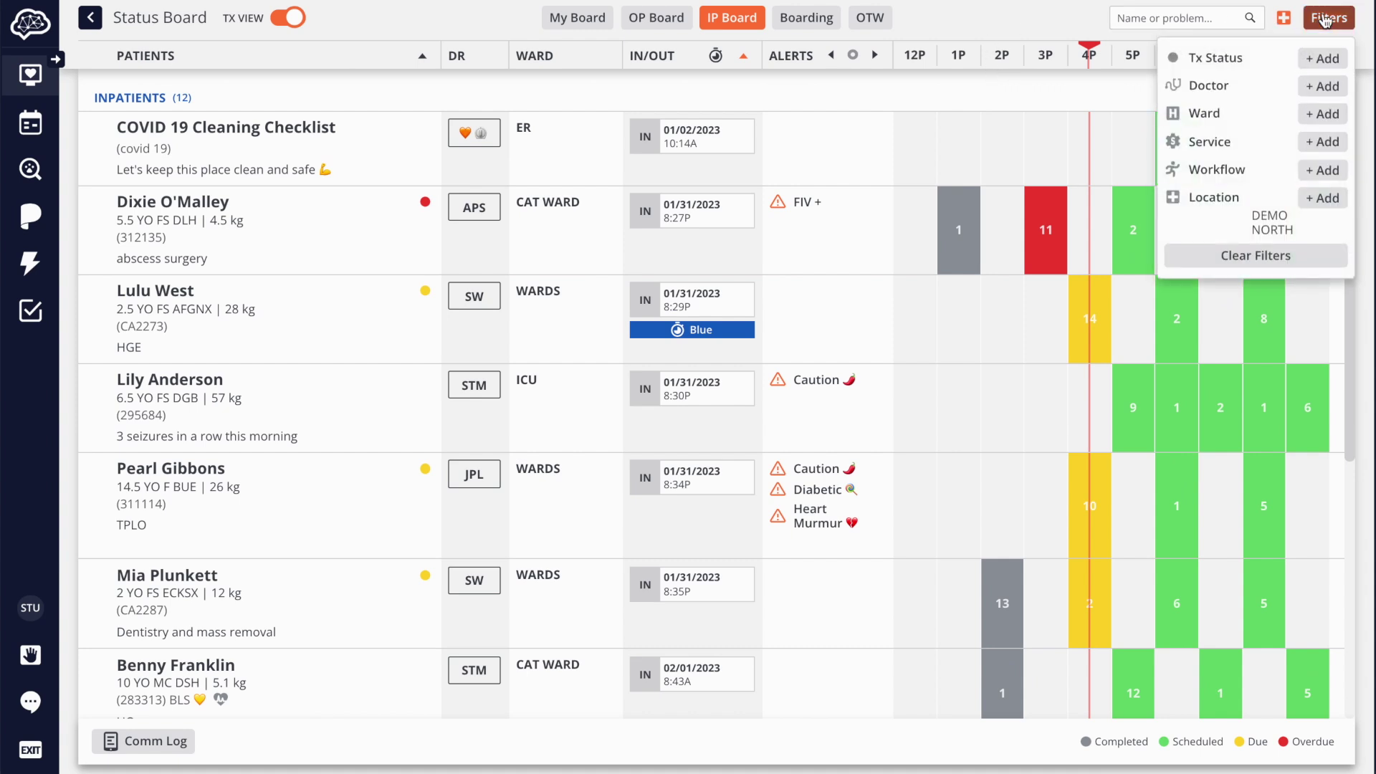
{"action": "left_click", "coordinate": [1322, 136]}
{"action": "left_click", "coordinate": [1319, 143]}
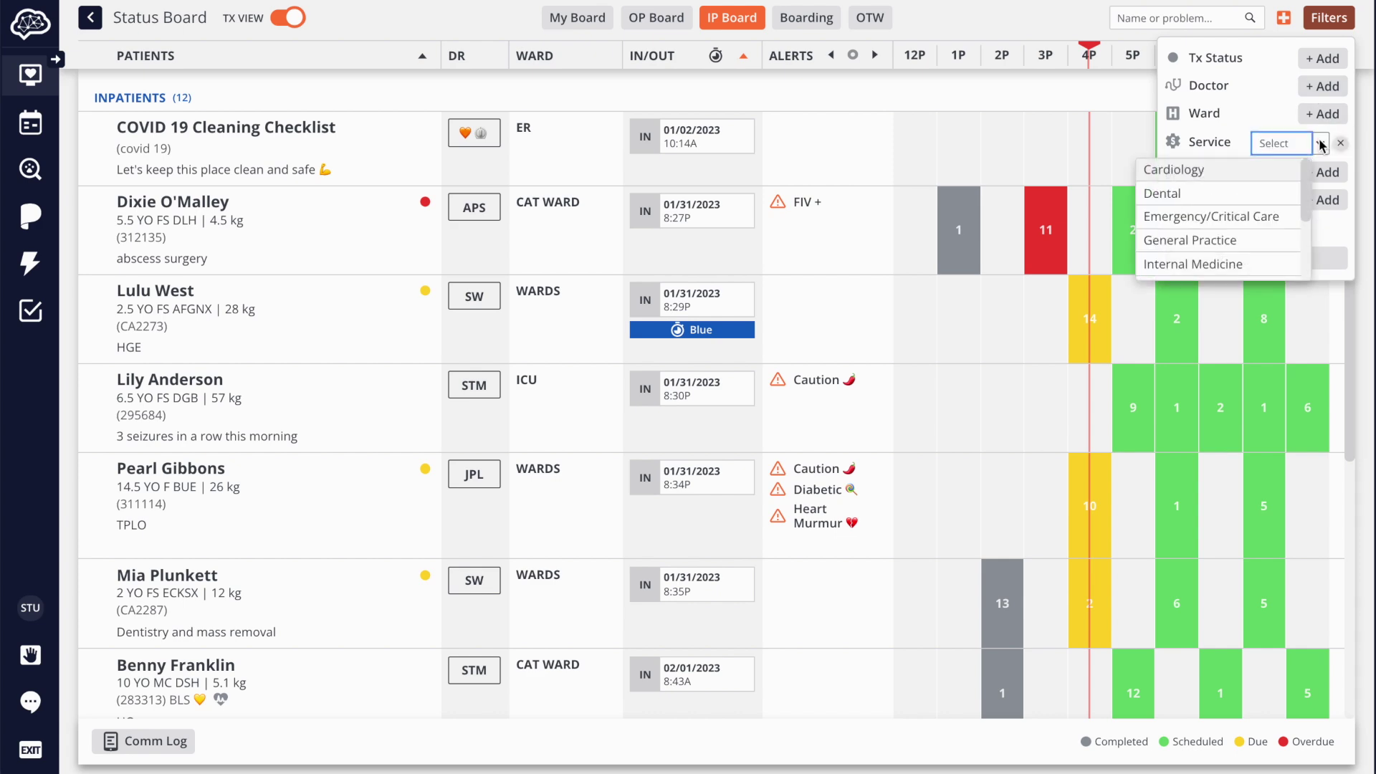
{"action": "left_click", "coordinate": [1282, 219]}
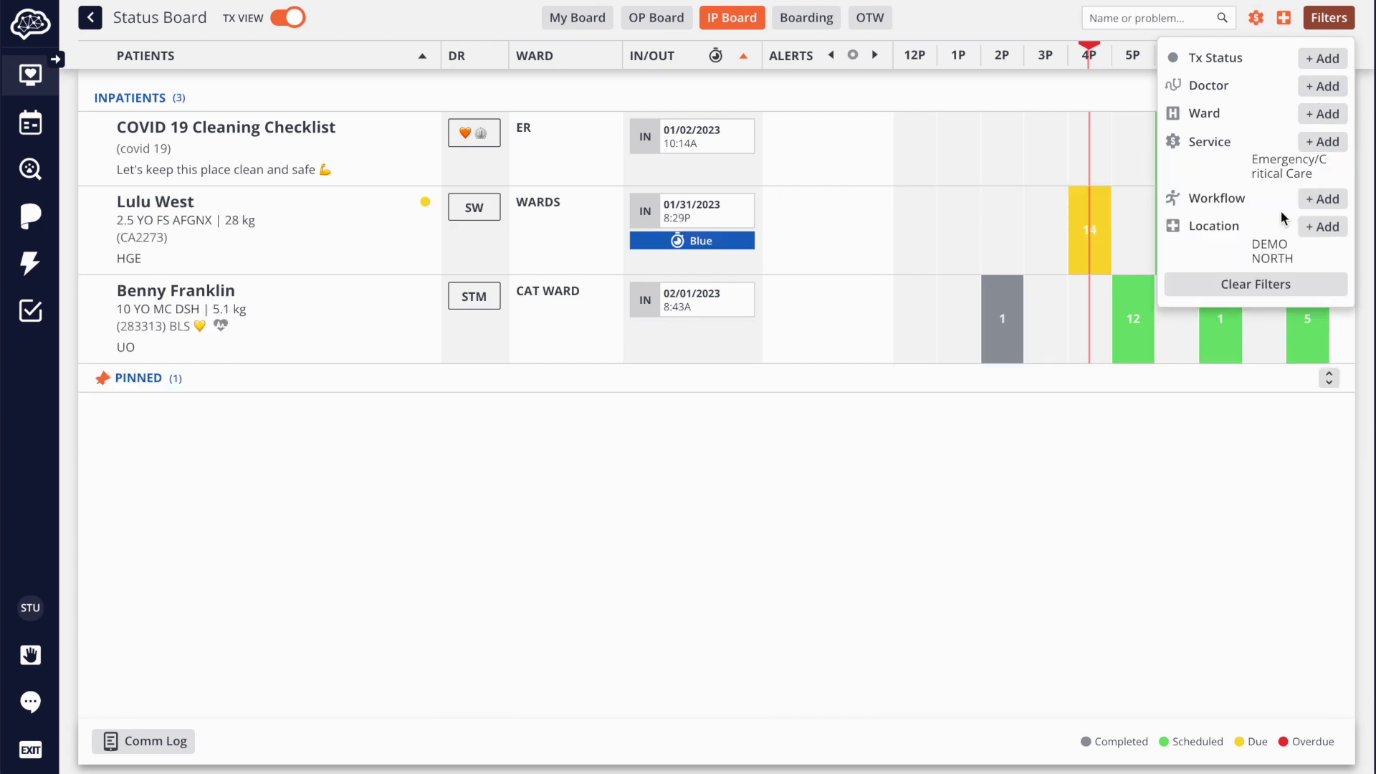
{"action": "left_click", "coordinate": [1266, 442]}
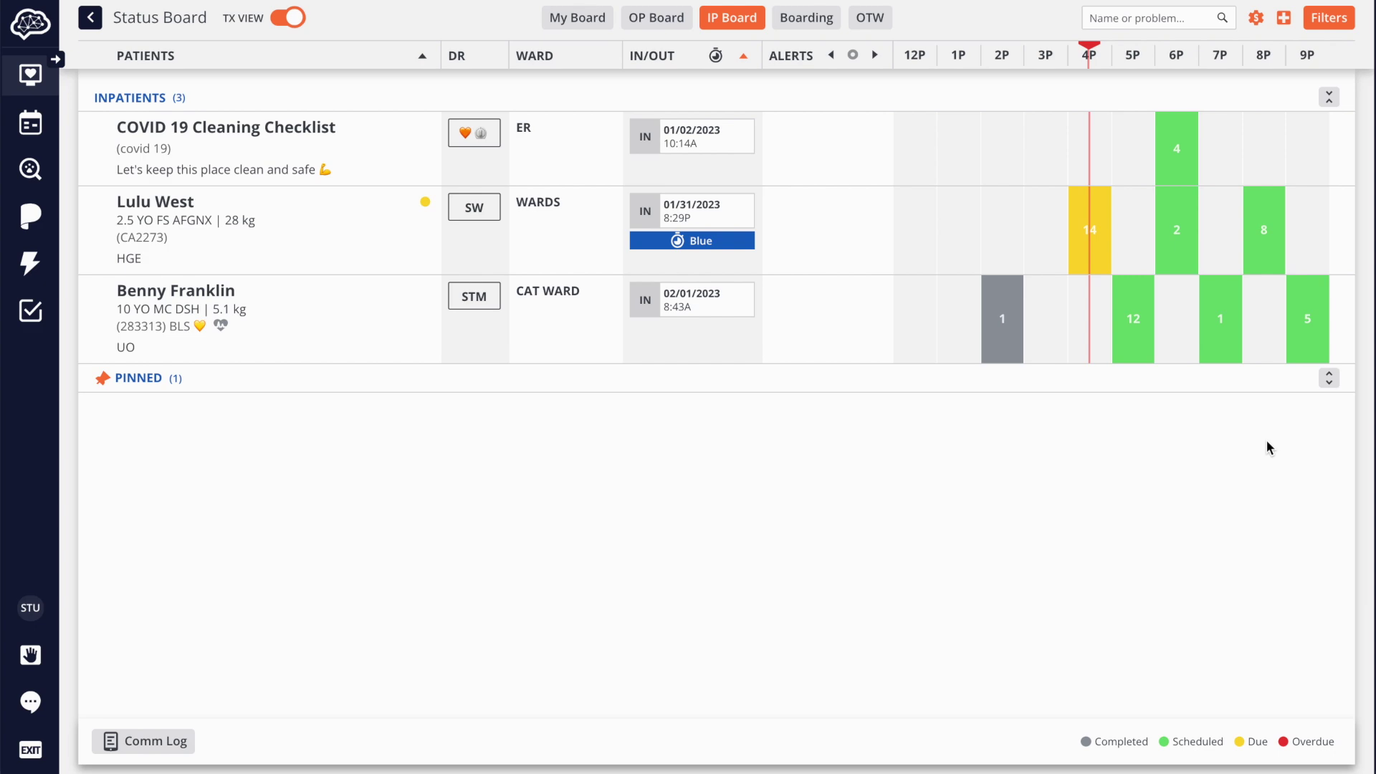
{"action": "left_click", "coordinate": [218, 295]}
{"action": "scroll", "coordinate": [218, 295], "scroll_direction": "down", "scroll_amount": 10}
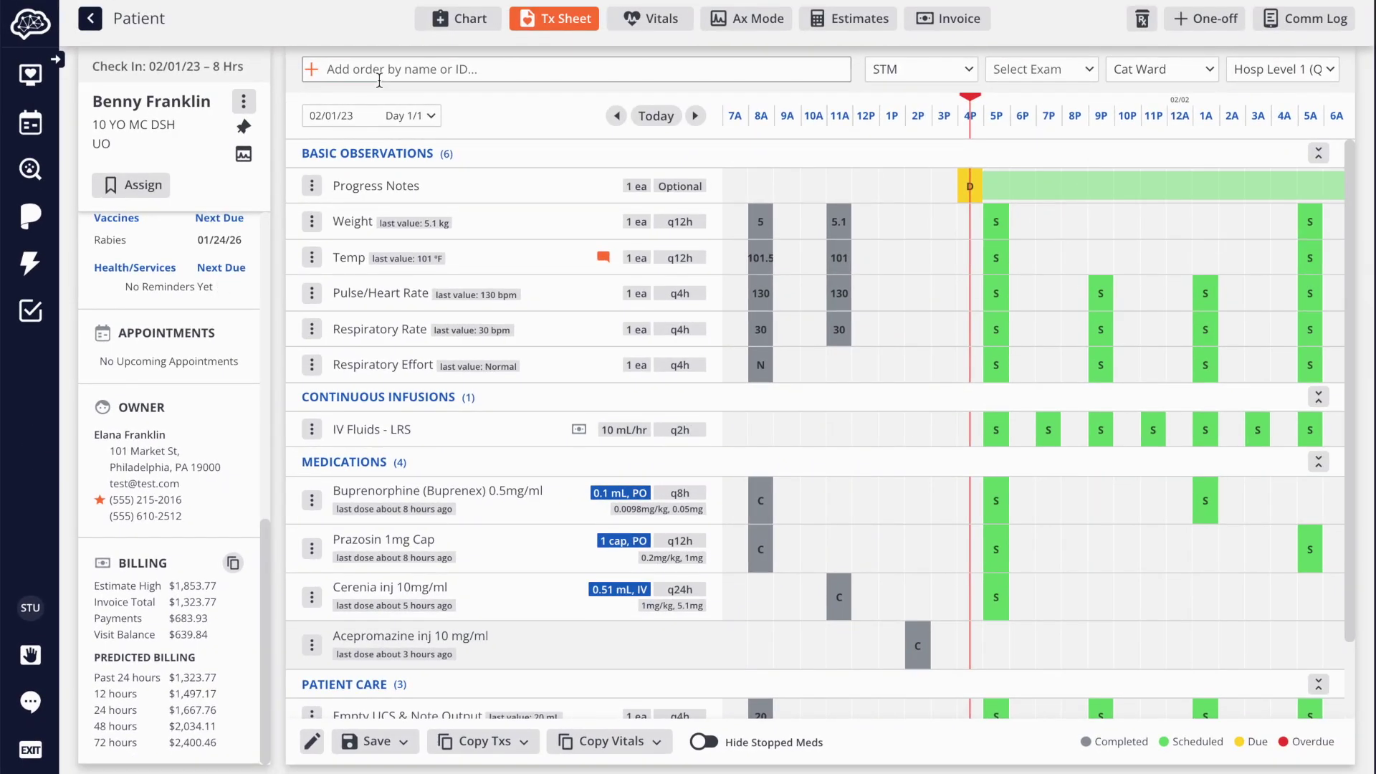
- Draft a Hydromorphone inj 2mg/ml order at 0.05 dose with the calculated 0.13 mL quantity
{"action": "left_click", "coordinate": [379, 78]}
{"action": "type", "text": "hydro"}
{"action": "left_click", "coordinate": [388, 126]}
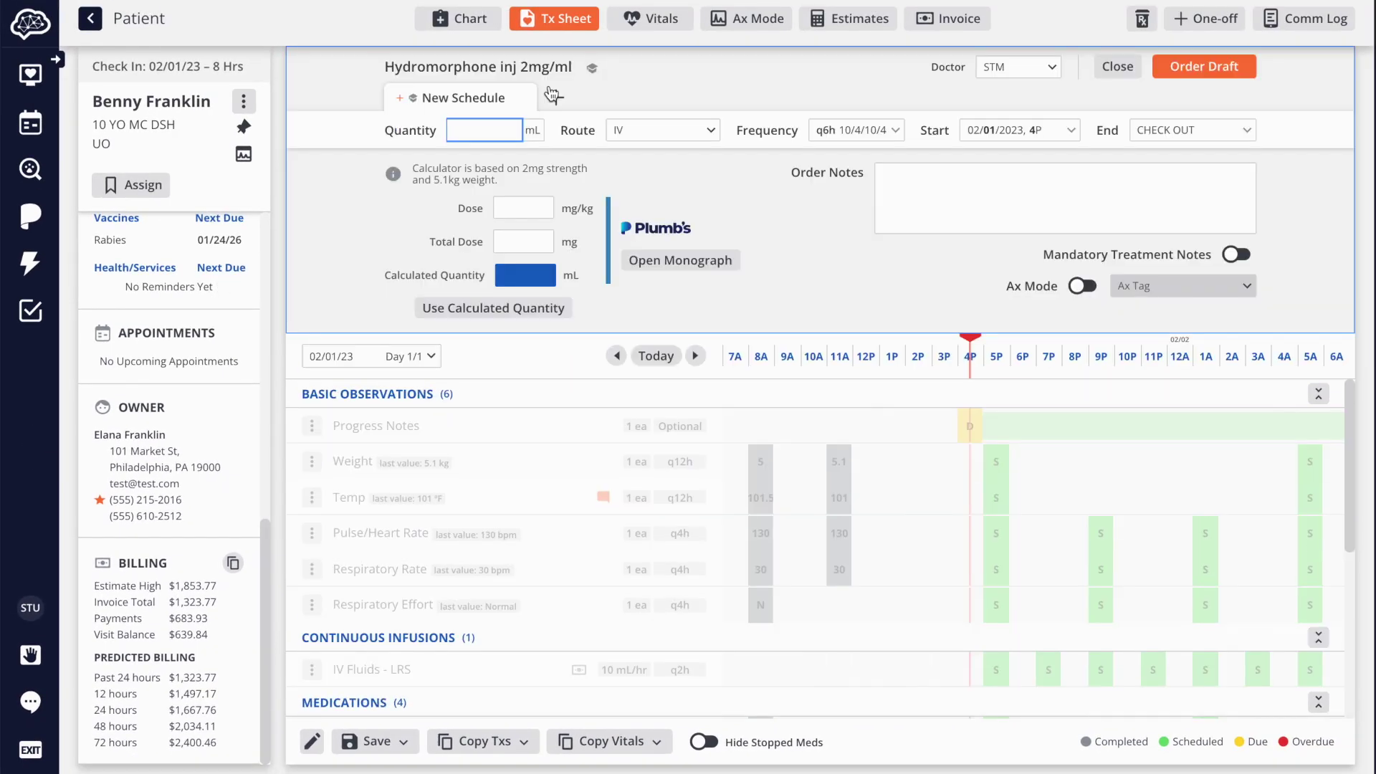
{"action": "mouse_move", "coordinate": [589, 69]}
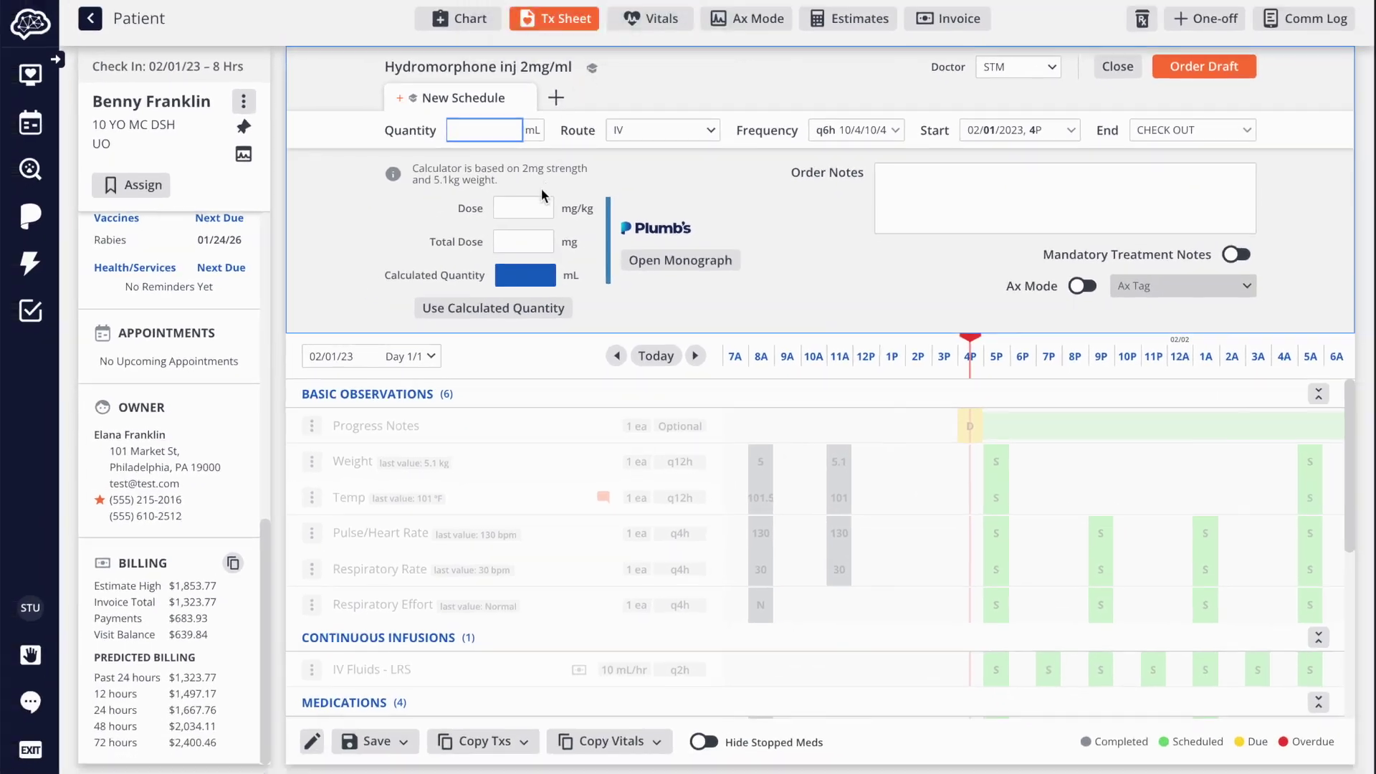
{"action": "left_click", "coordinate": [530, 208]}
{"action": "type", "text": "0.05"}
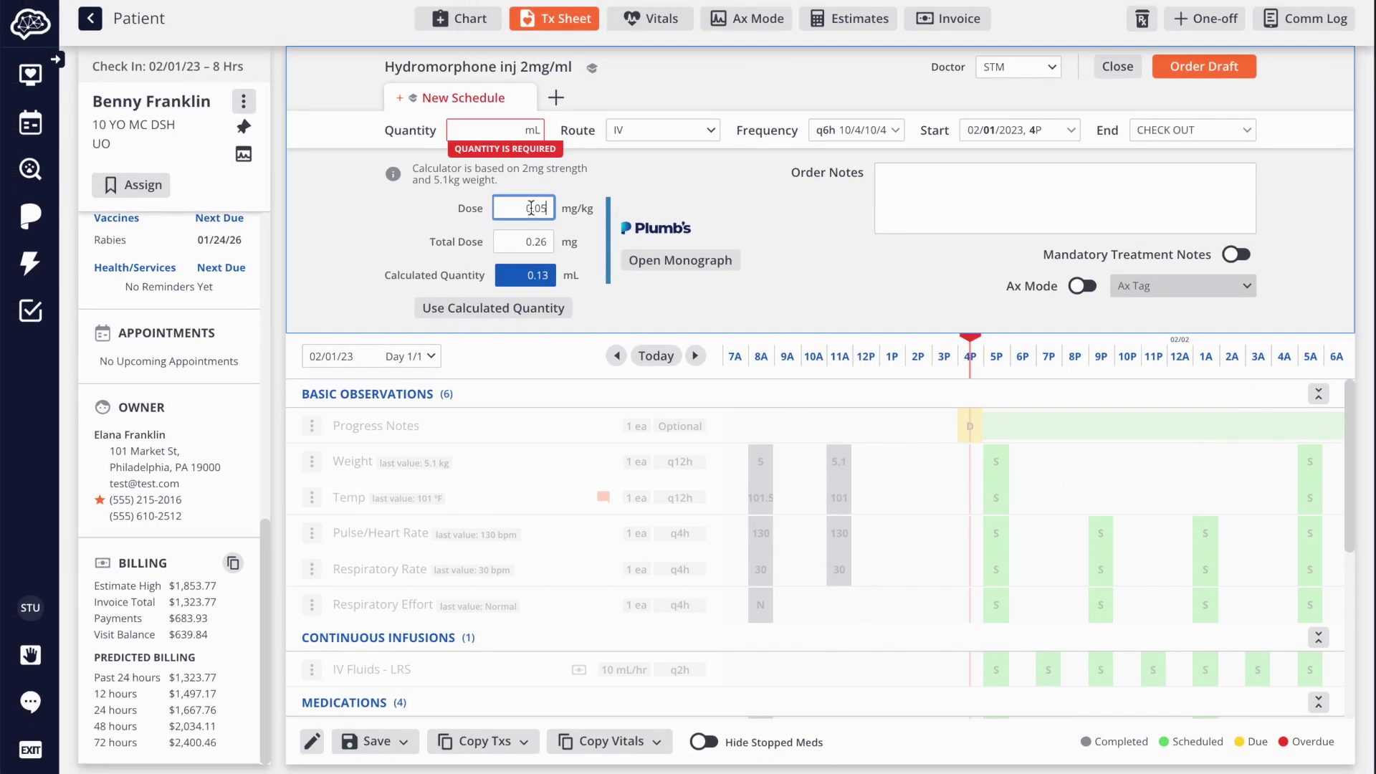
{"action": "left_click", "coordinate": [534, 308]}
{"action": "left_click", "coordinate": [1184, 72]}
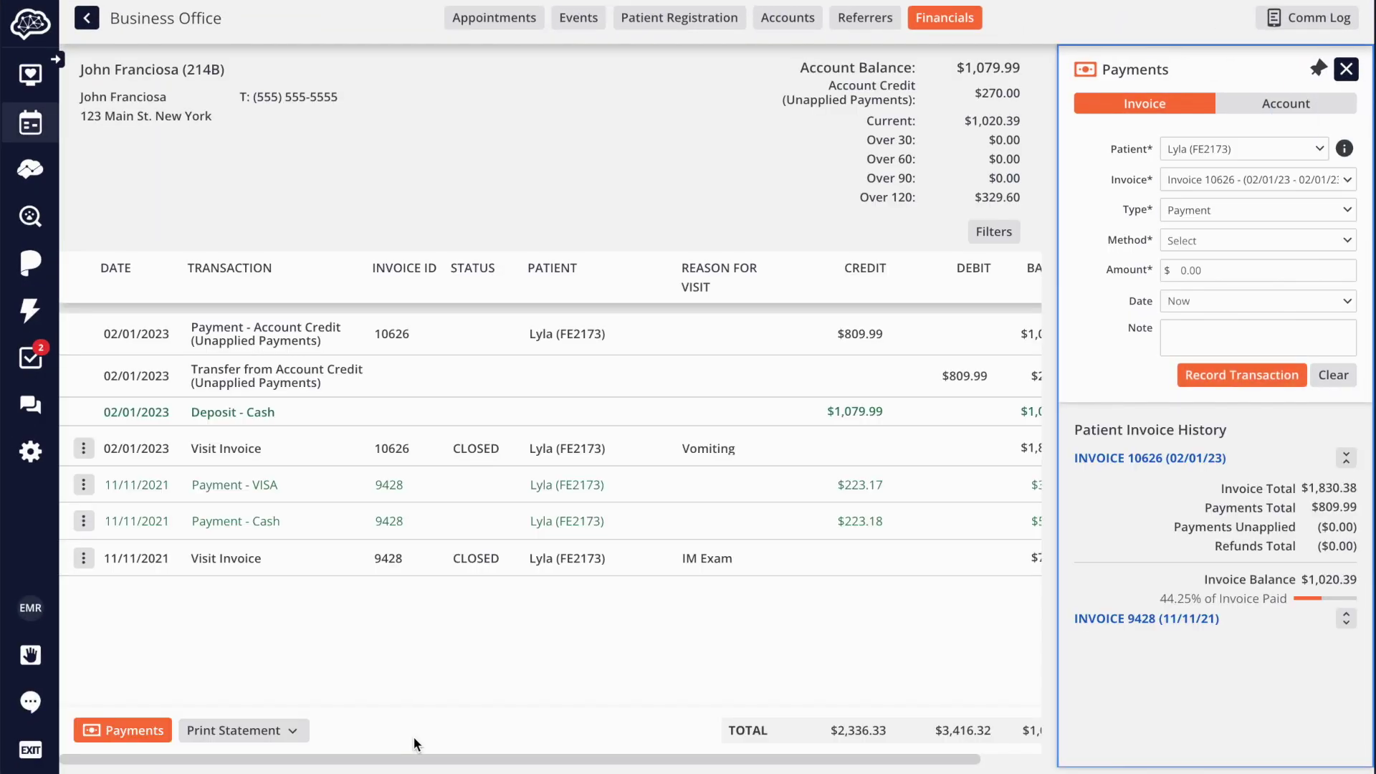
- Switch Payments to the Account form and list its types: Balance Payoff, Deposit, Refund
{"action": "left_click", "coordinate": [1308, 106]}
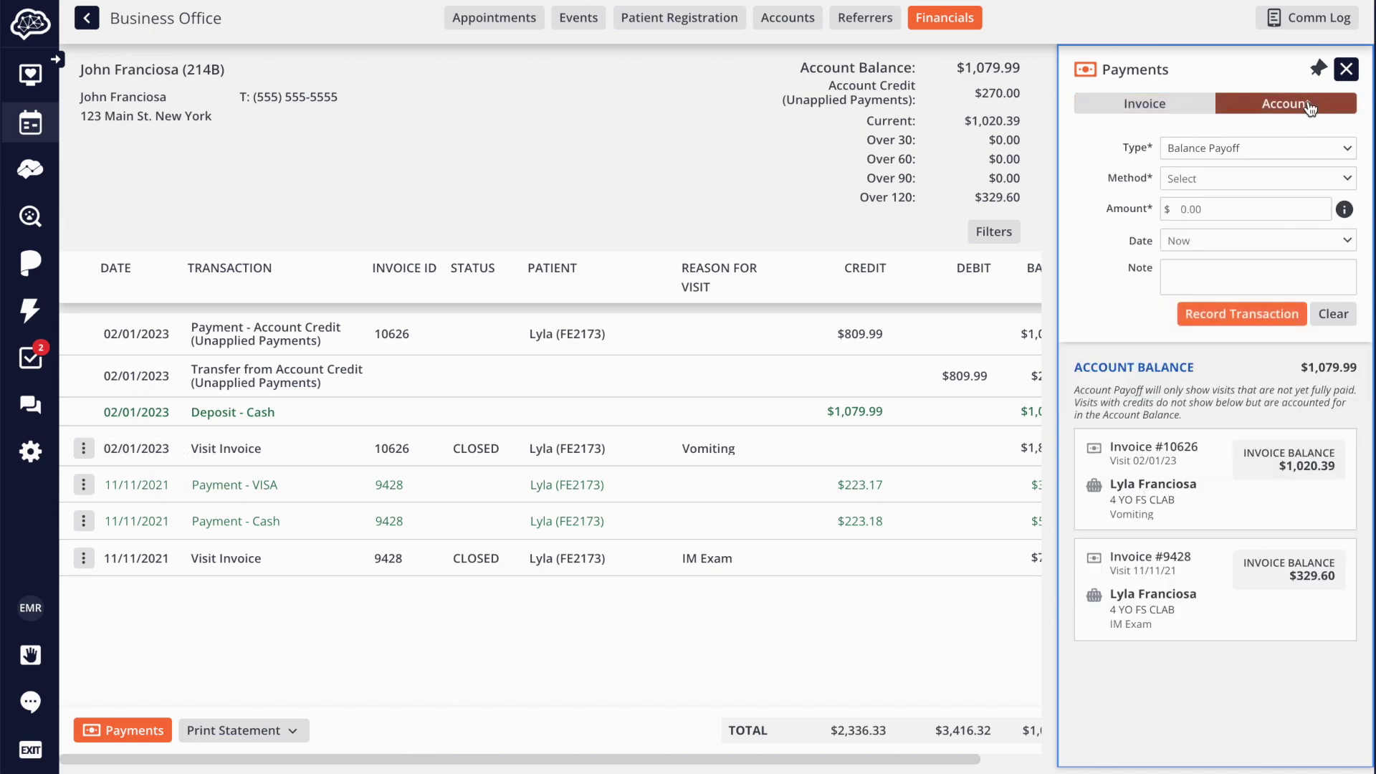
{"action": "left_click", "coordinate": [1307, 147]}
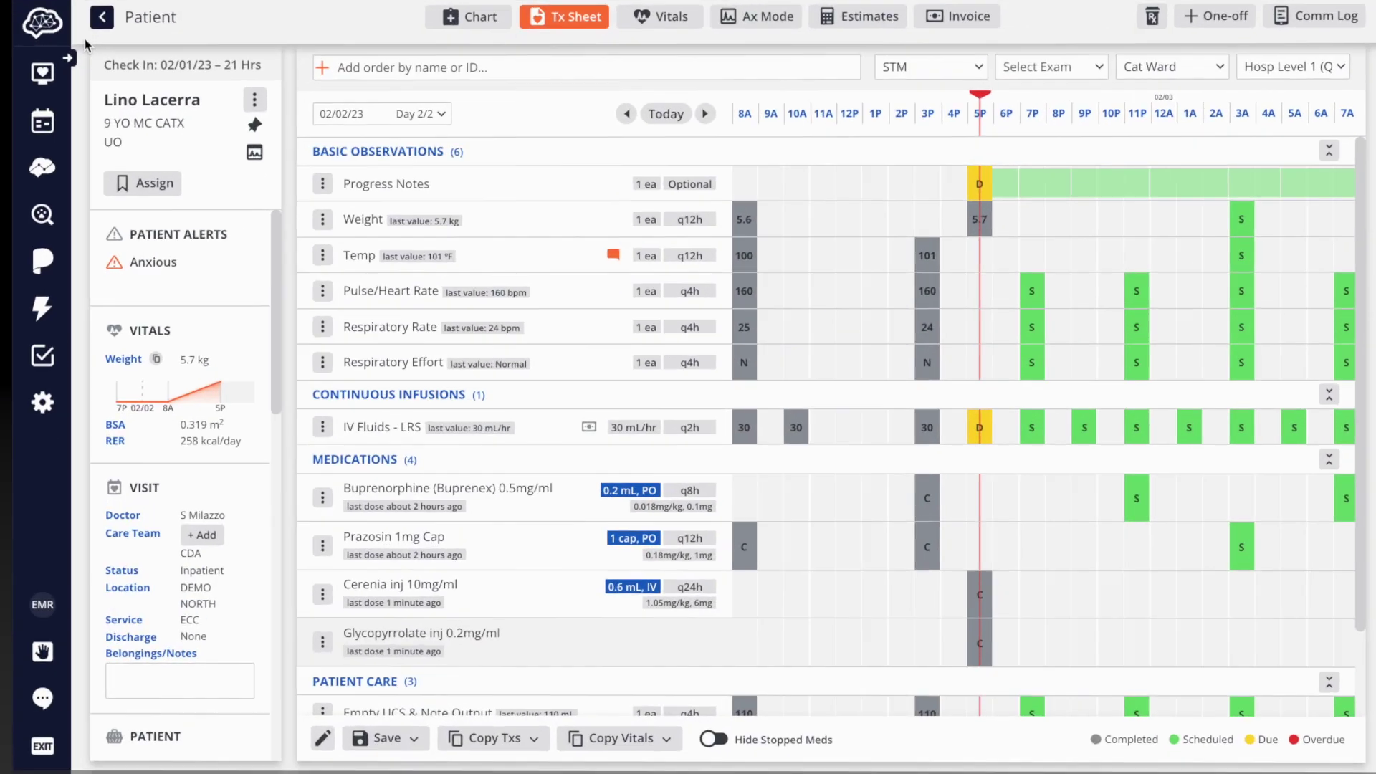
- Send the greeting 'Hi Support Team!' as a new message from the Support panel
{"action": "mouse_move", "coordinate": [70, 553]}
{"action": "left_click", "coordinate": [63, 709]}
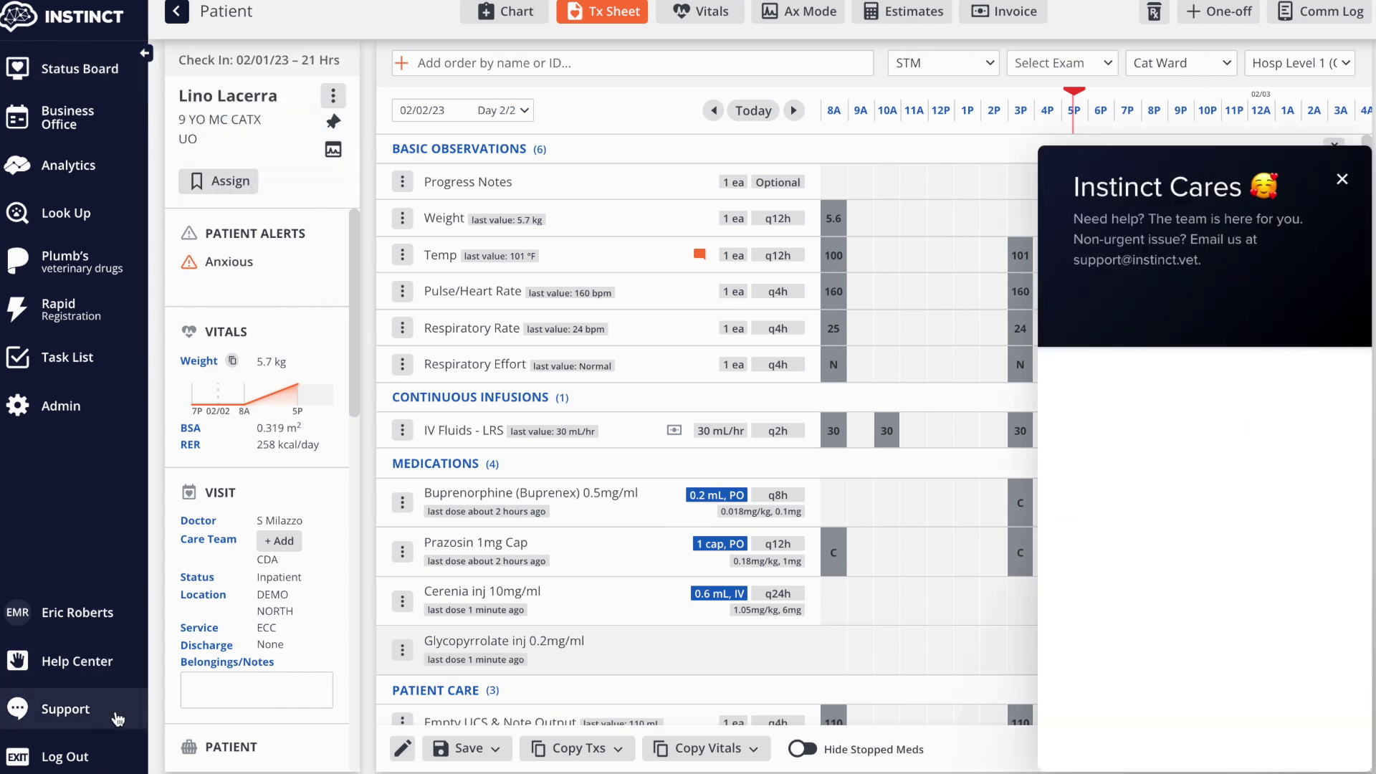
{"action": "left_click", "coordinate": [1201, 432]}
{"action": "type", "text": "Hi Support Team!"}
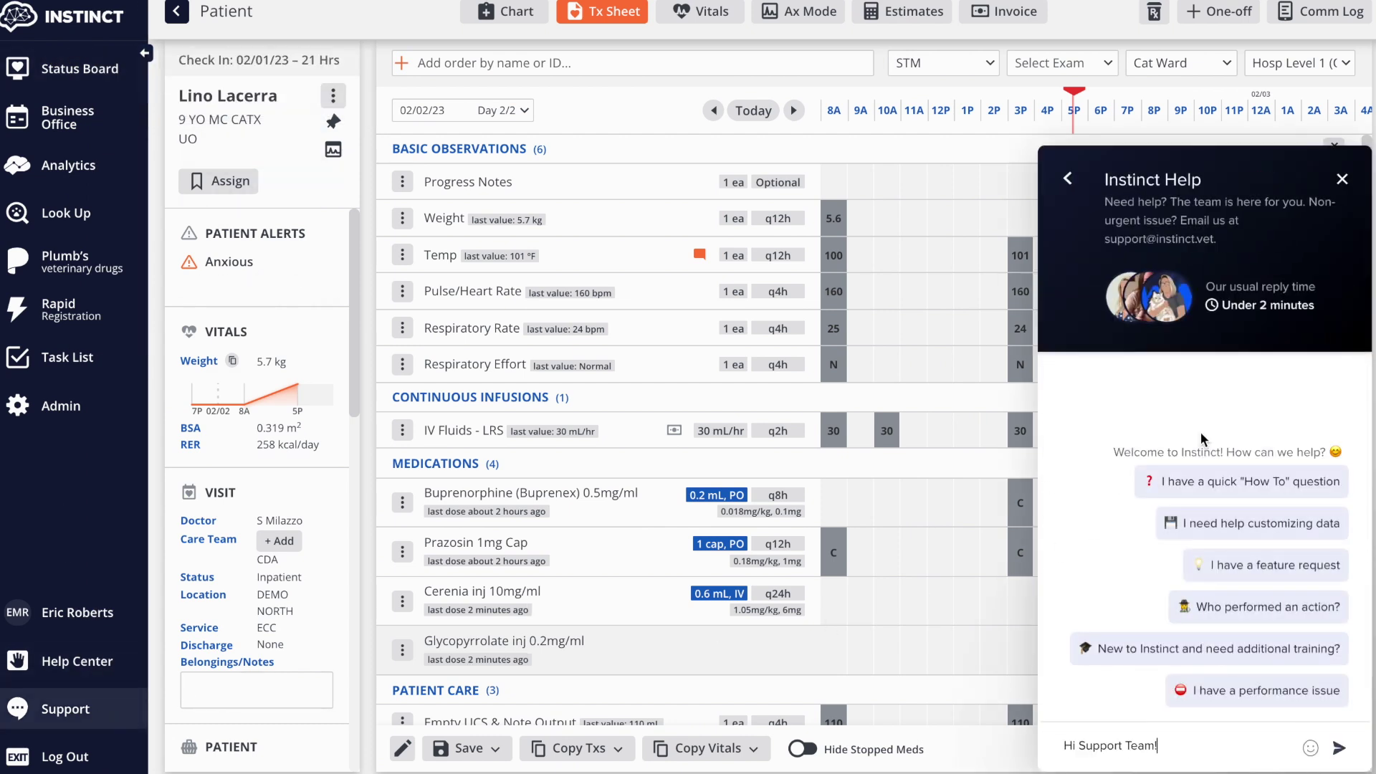
{"action": "key", "text": "Return"}
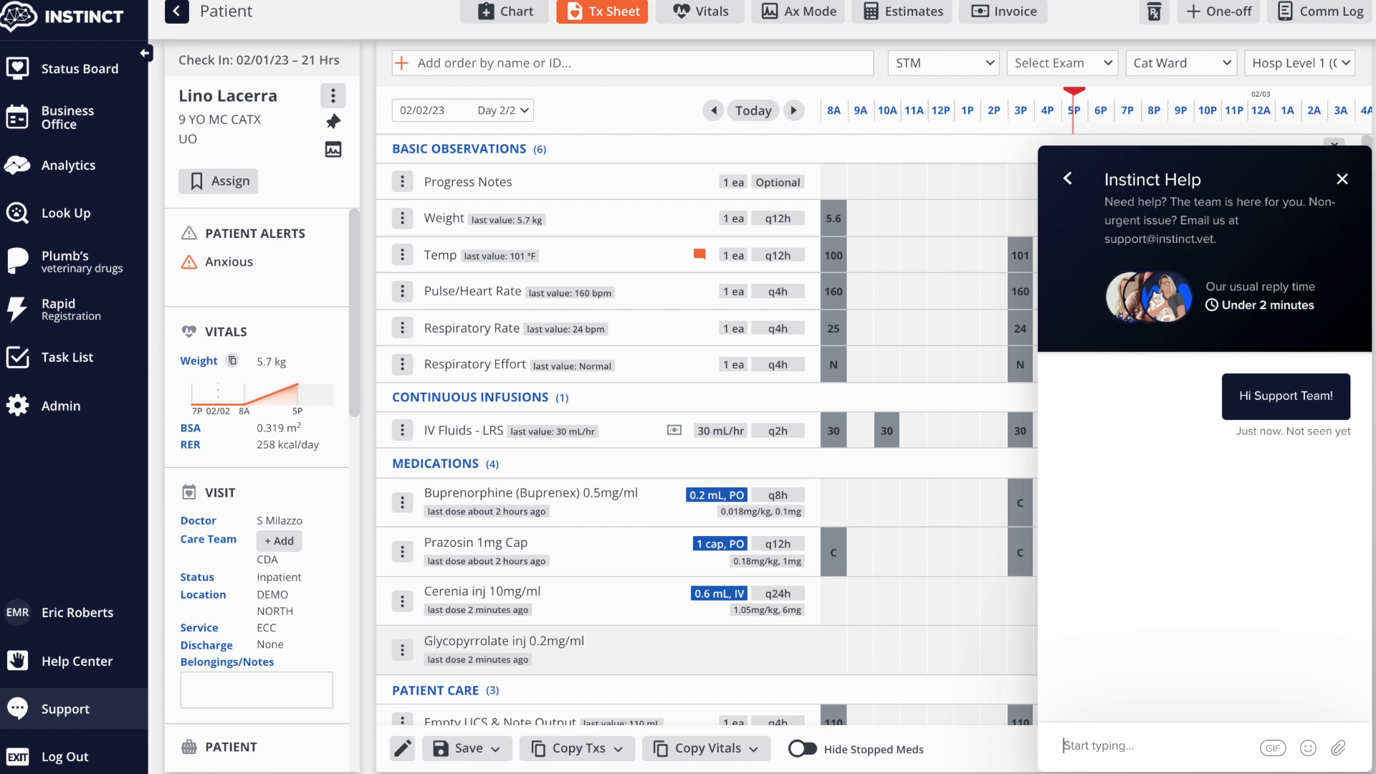